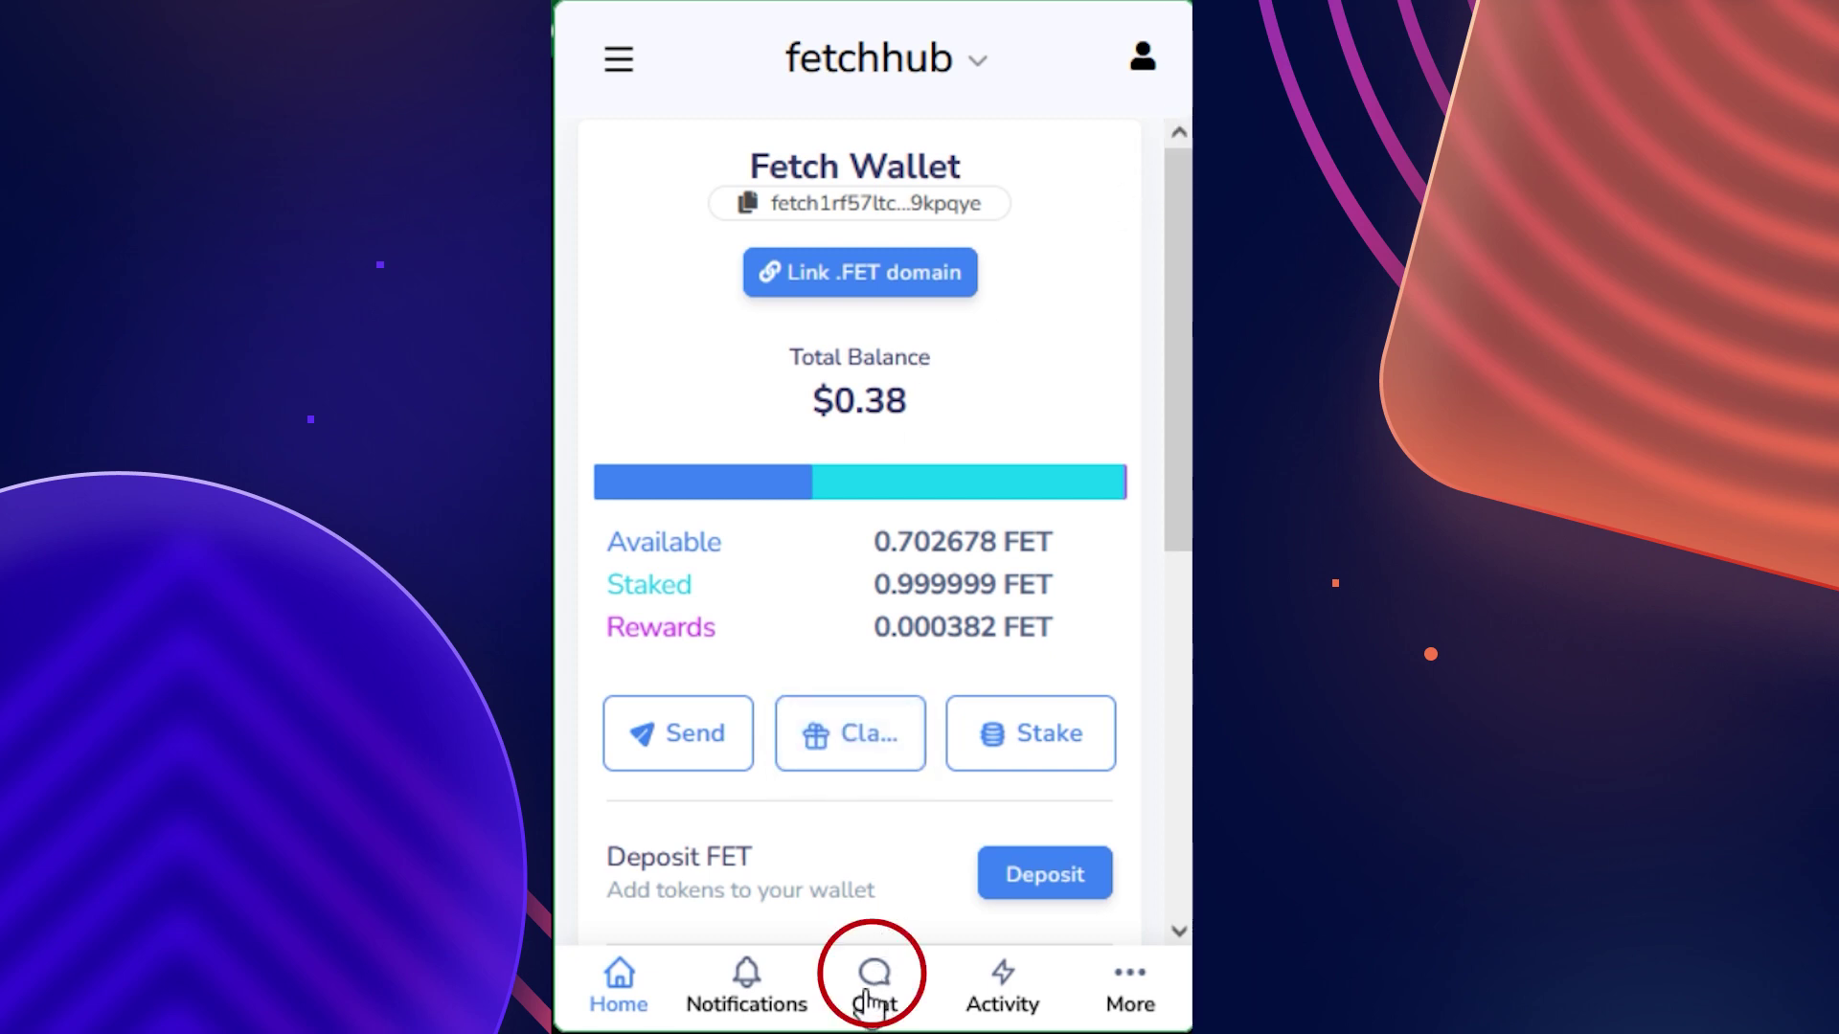
Start a chat with the Fetchbot agent and view the overview of what agents can do
left_click(874, 979)
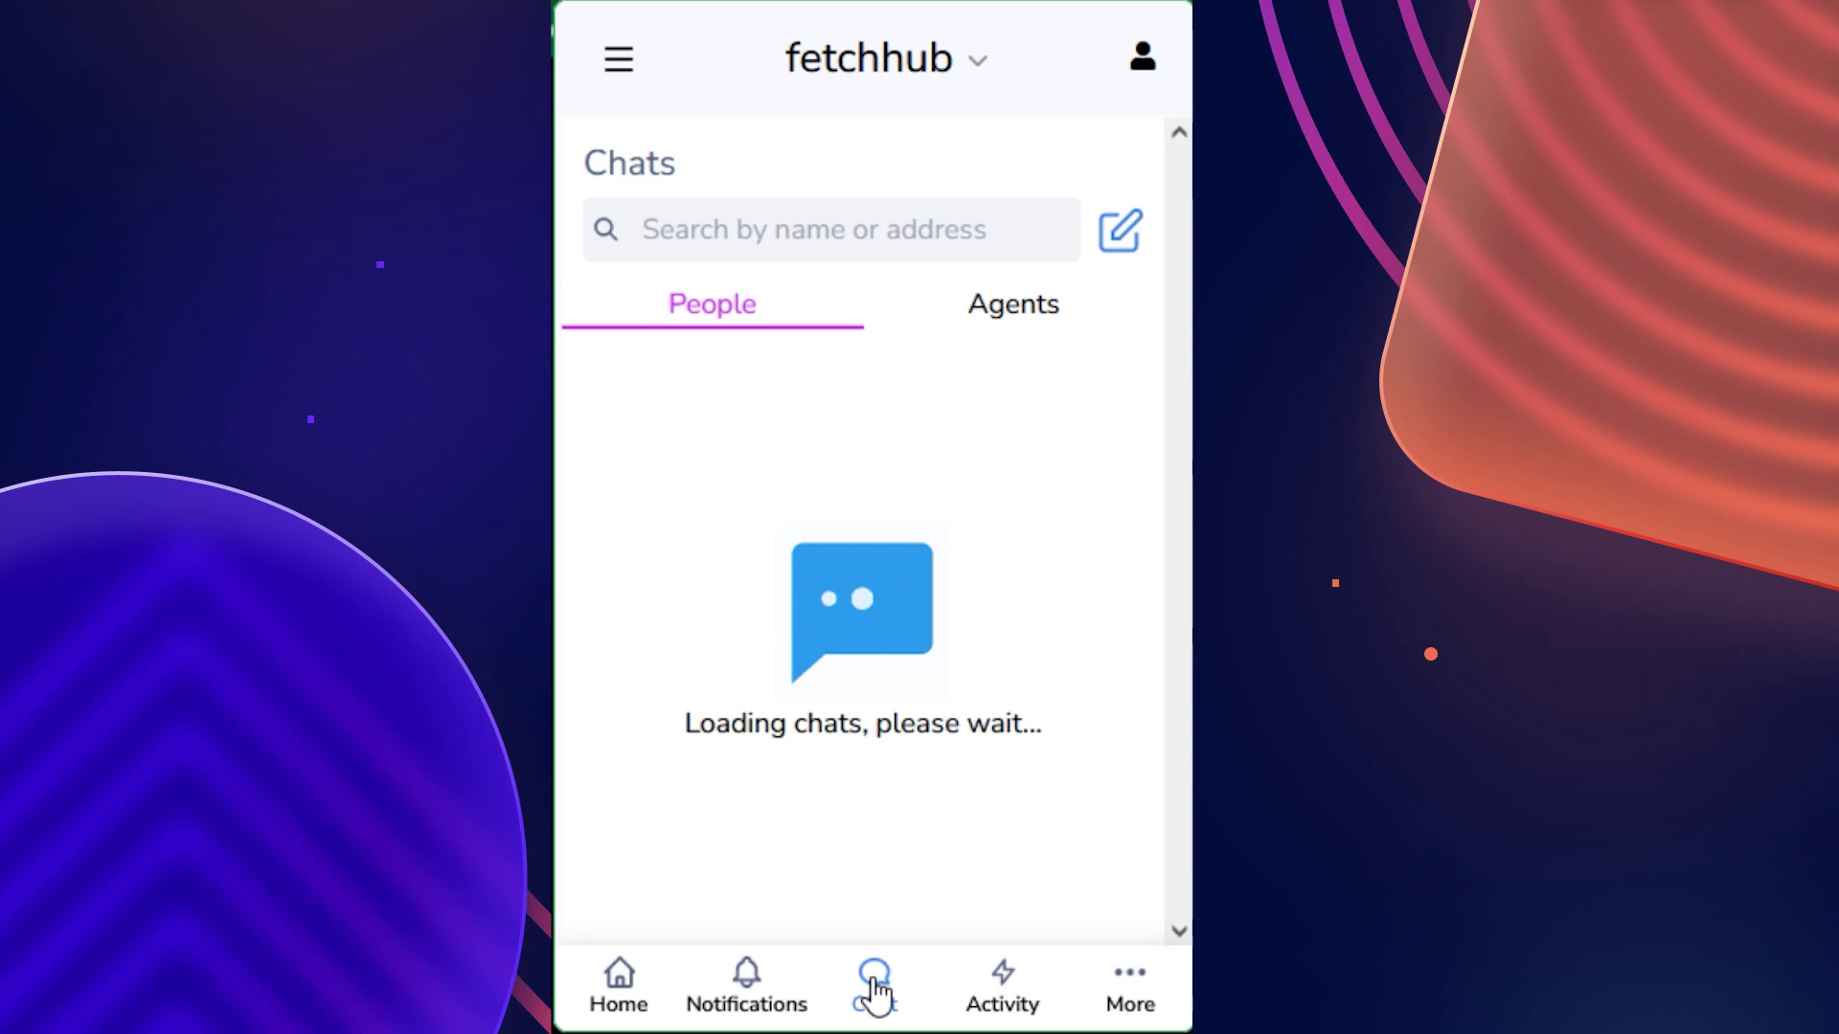
left_click(1040, 337)
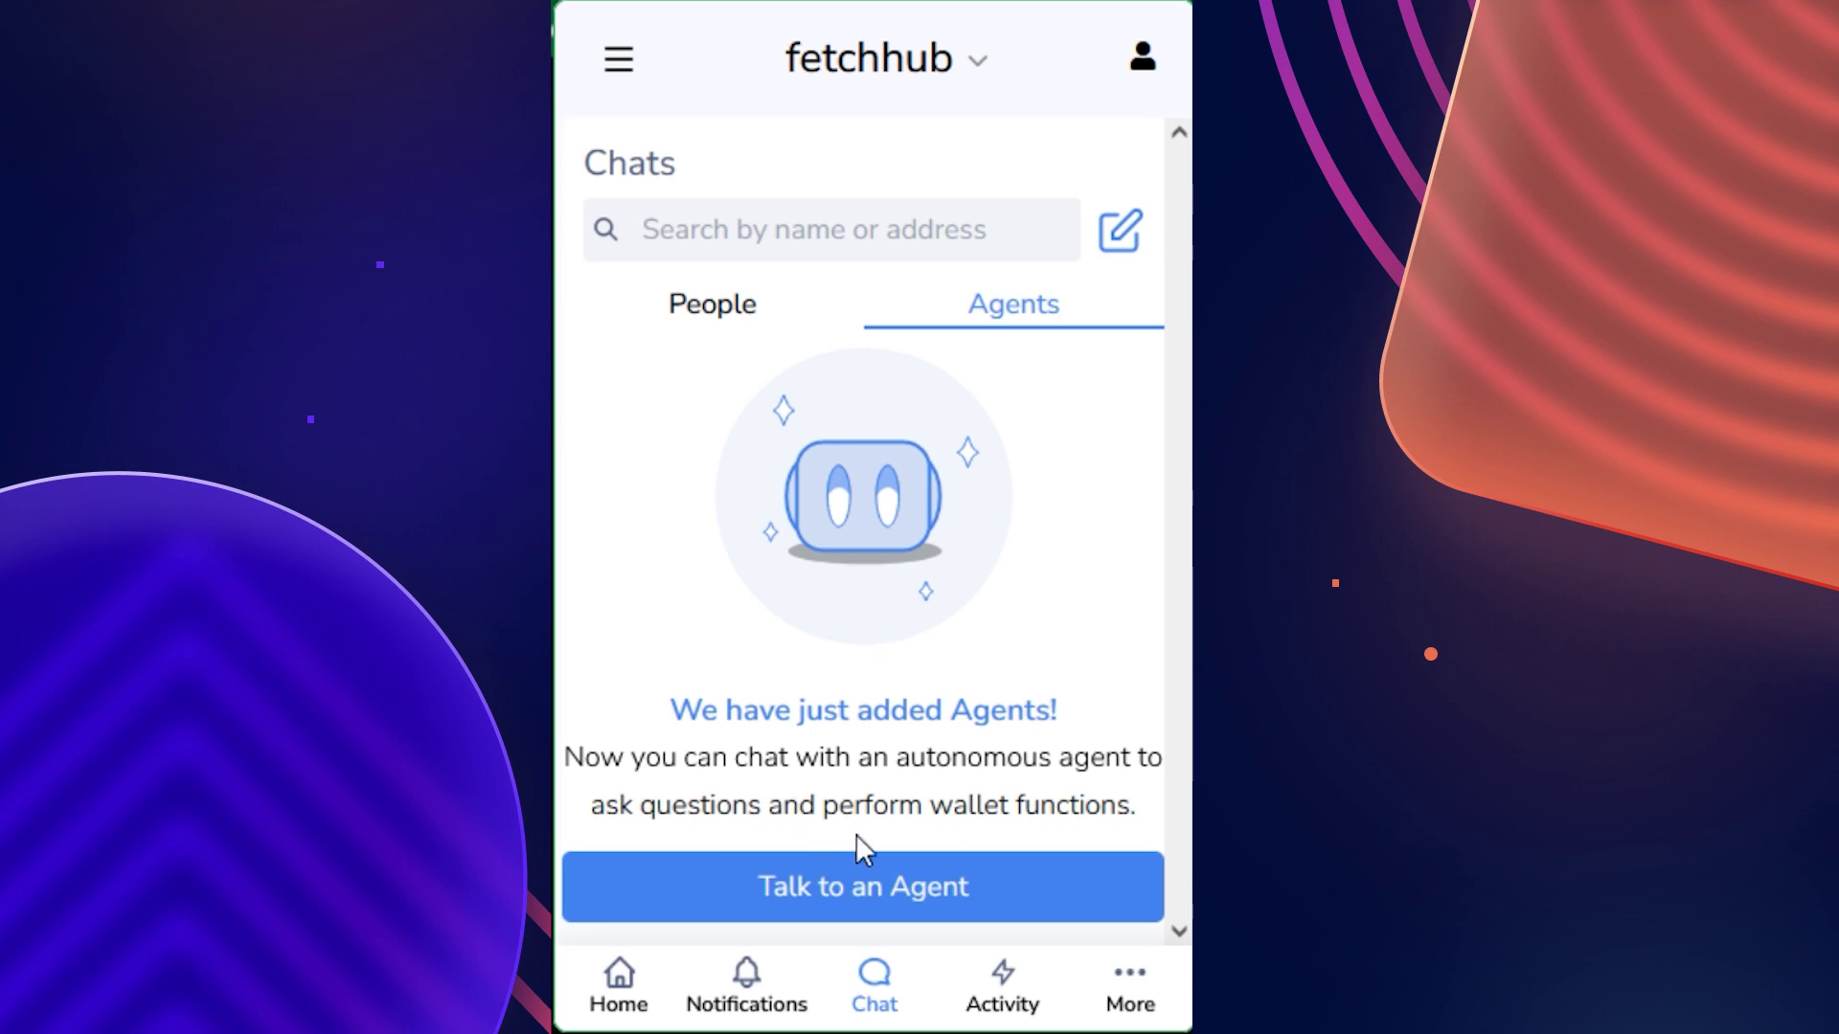
left_click(863, 912)
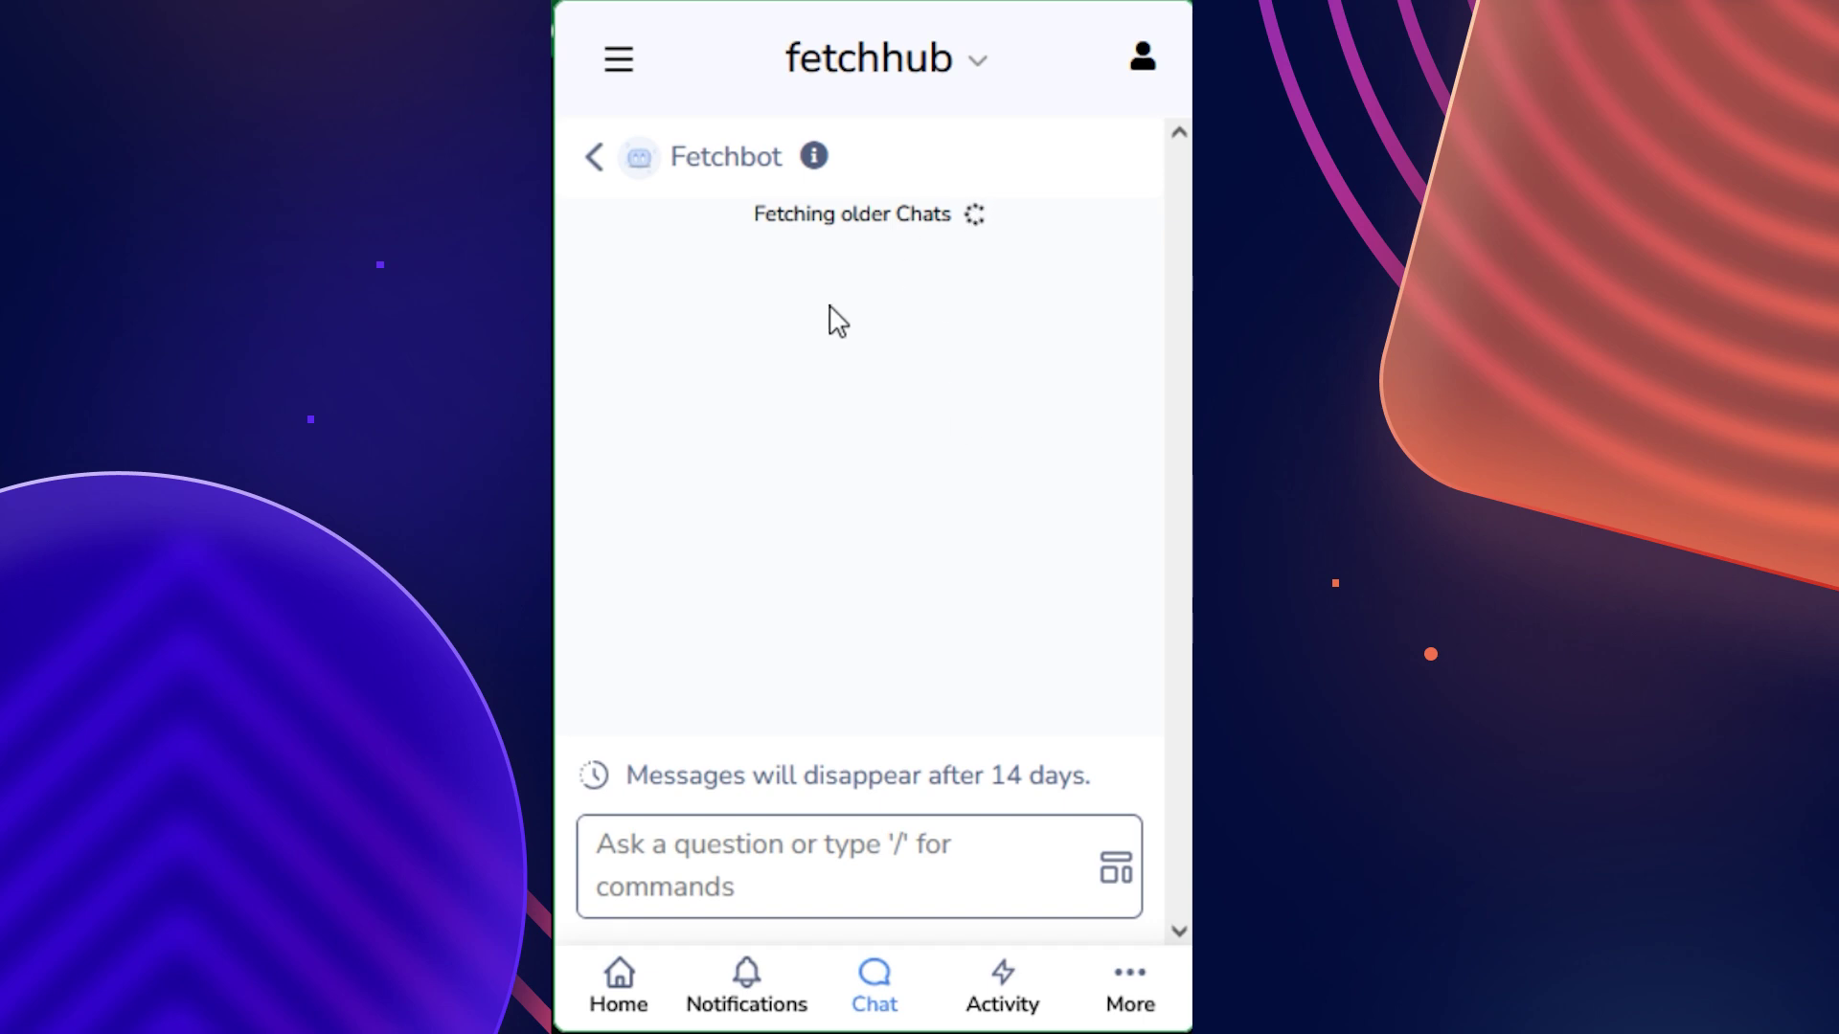
left_click(815, 158)
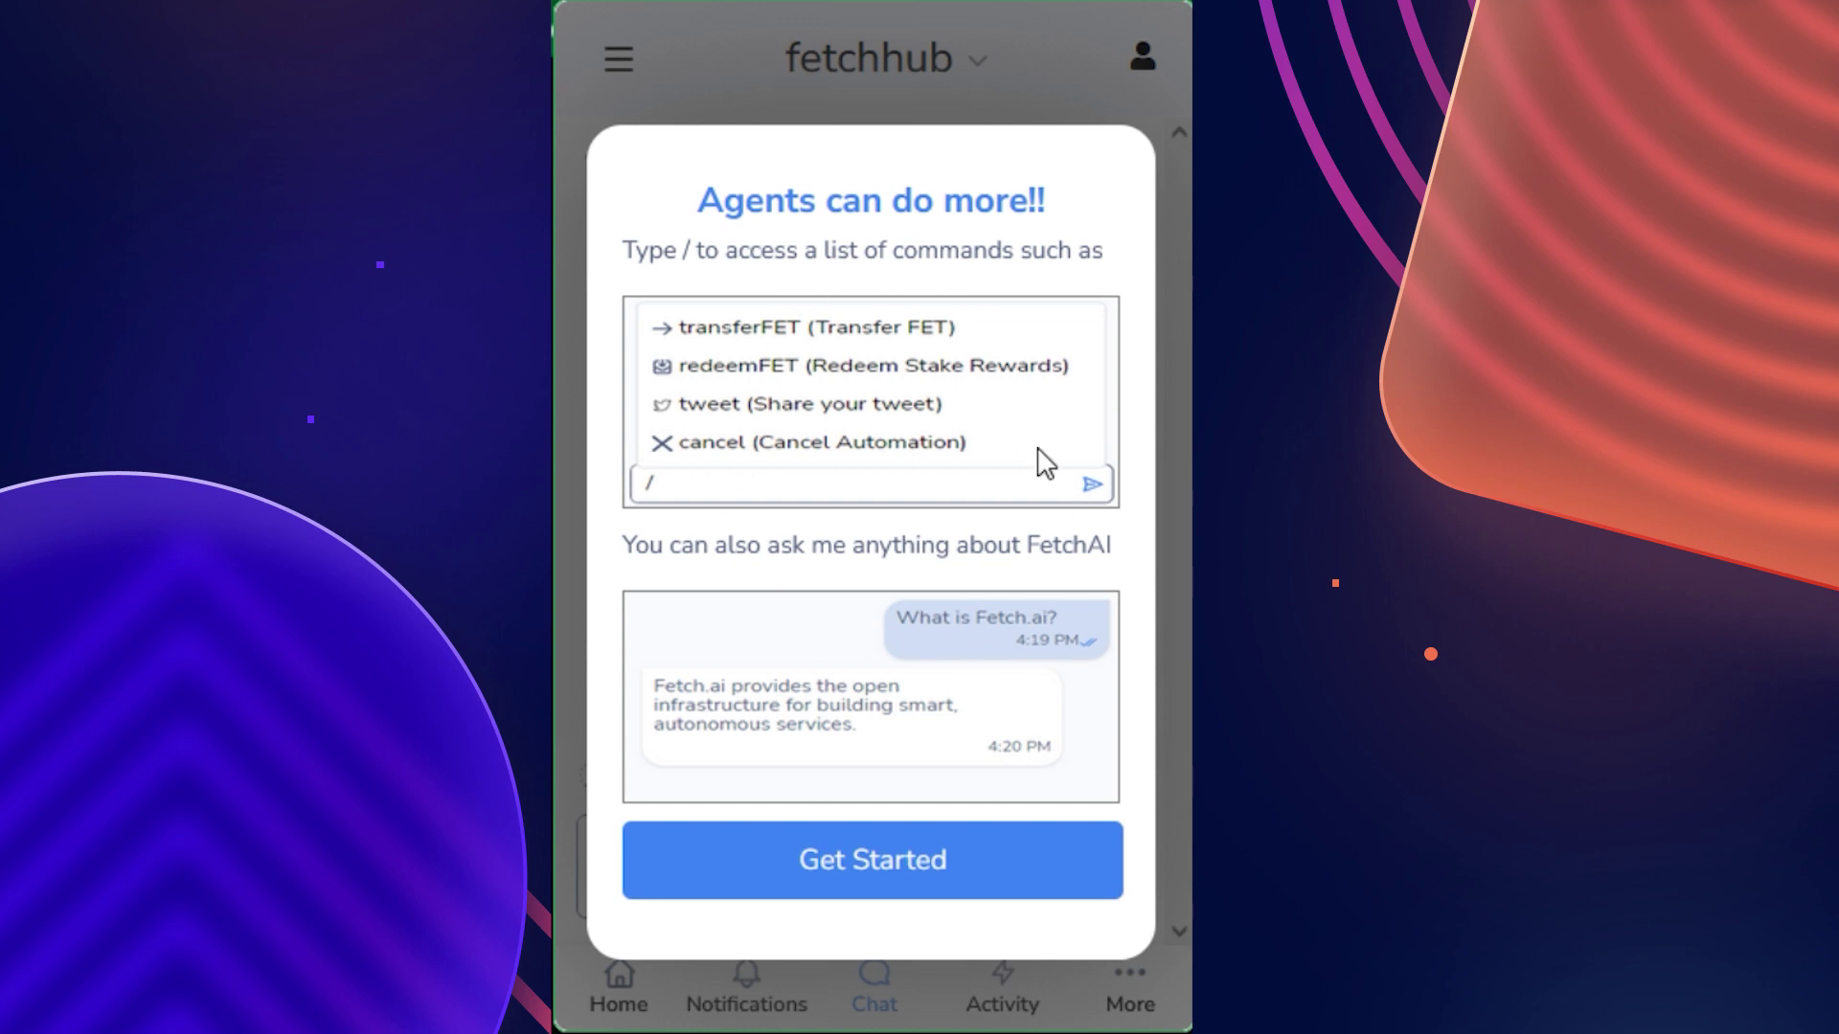
left_click(910, 402)
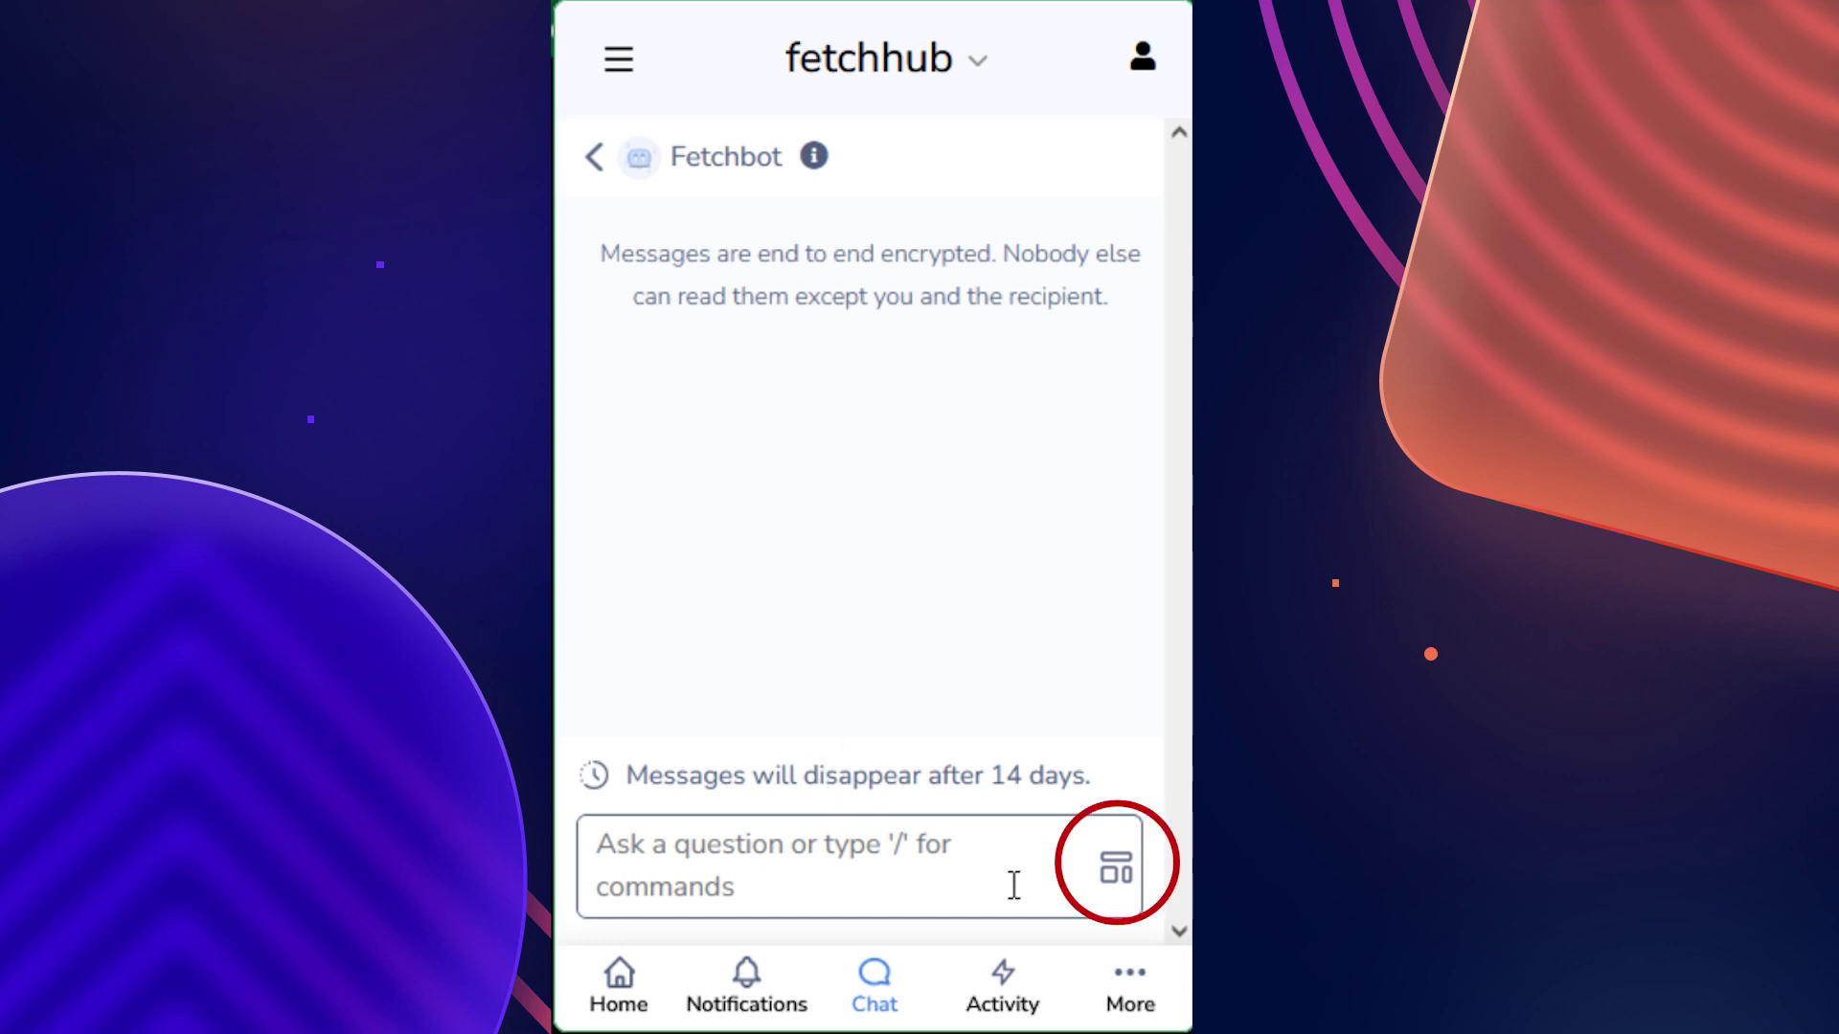
Bring up the agent's command list and send the /autocompound command to Fetchbot
left_click(1115, 874)
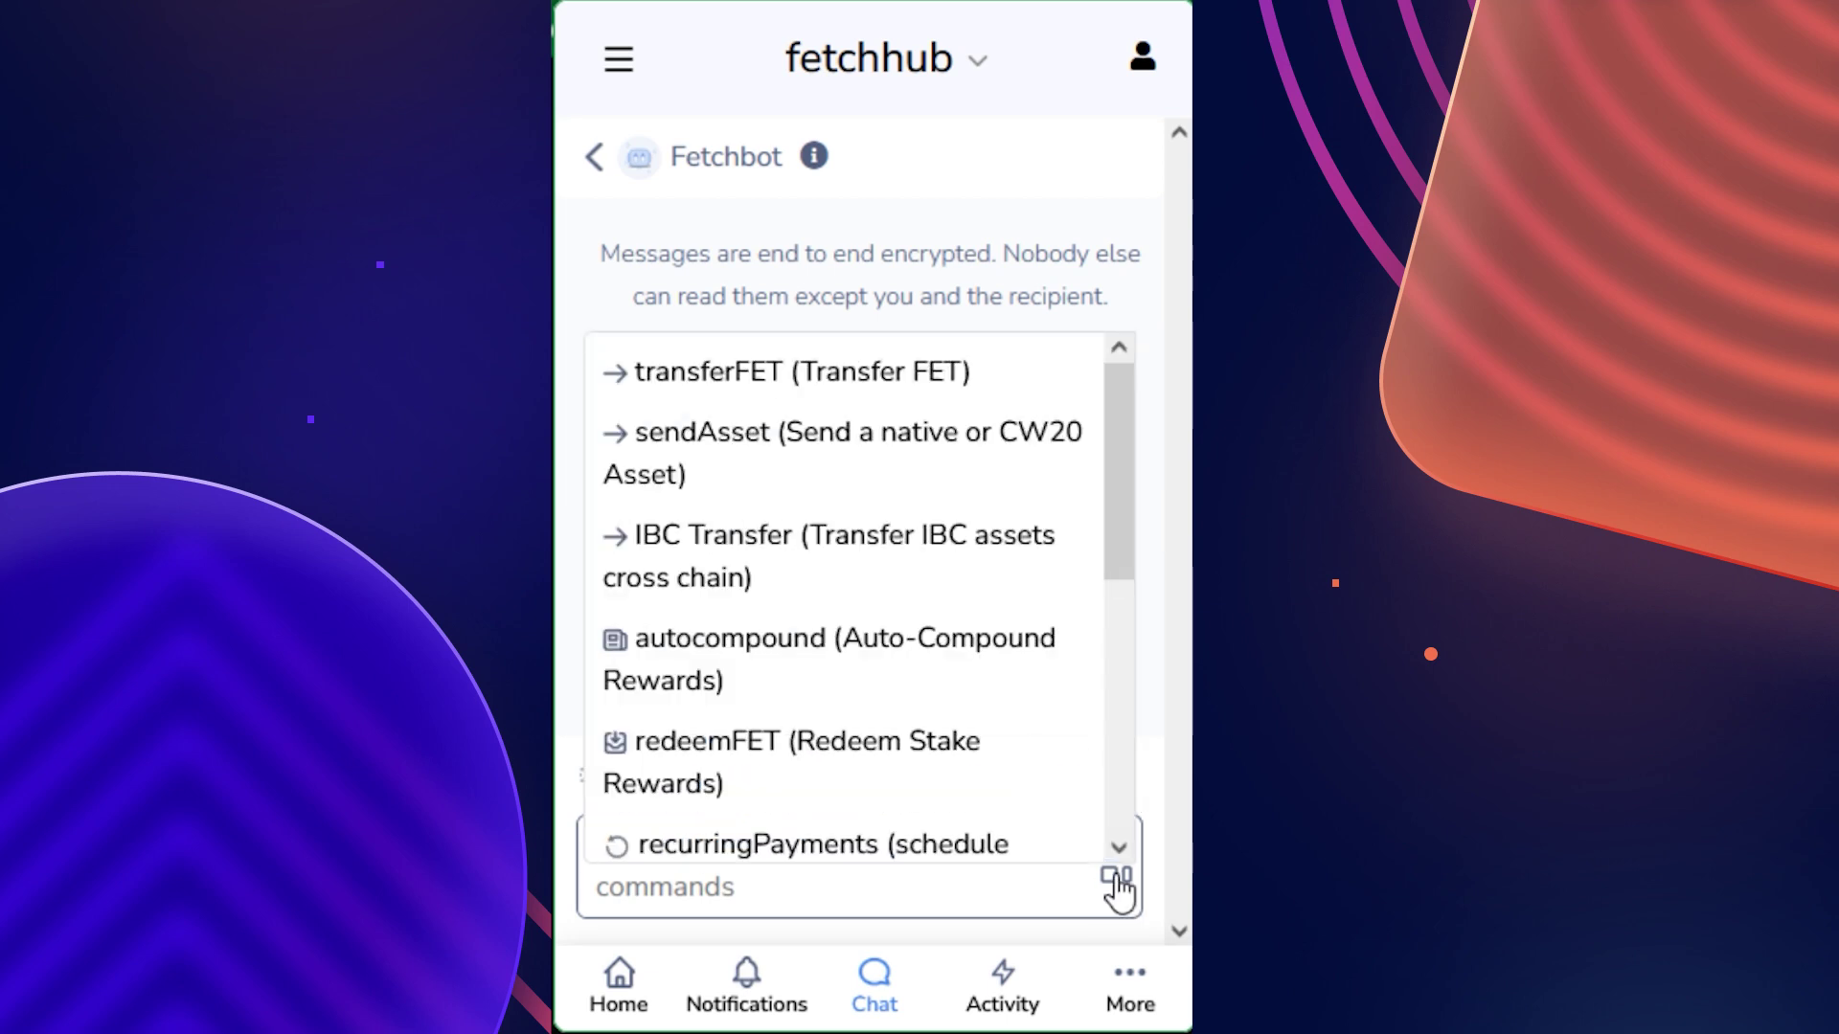
left_click(841, 876)
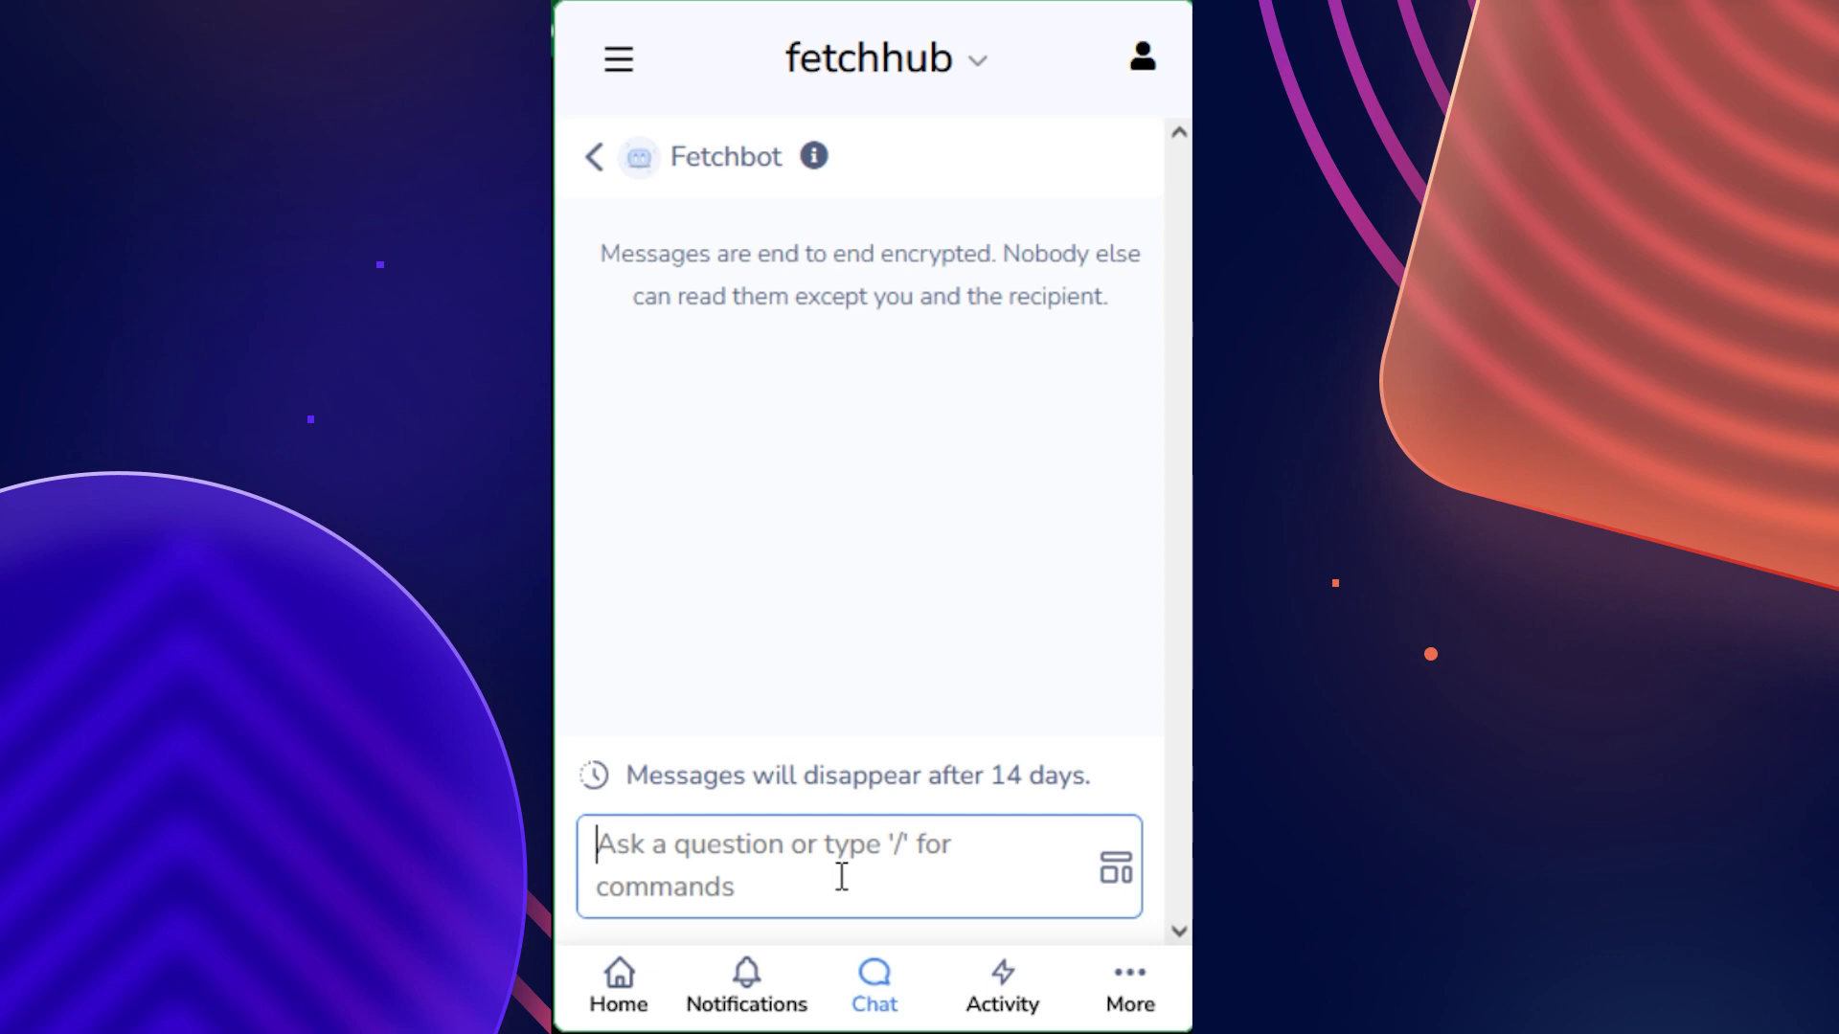
type("/")
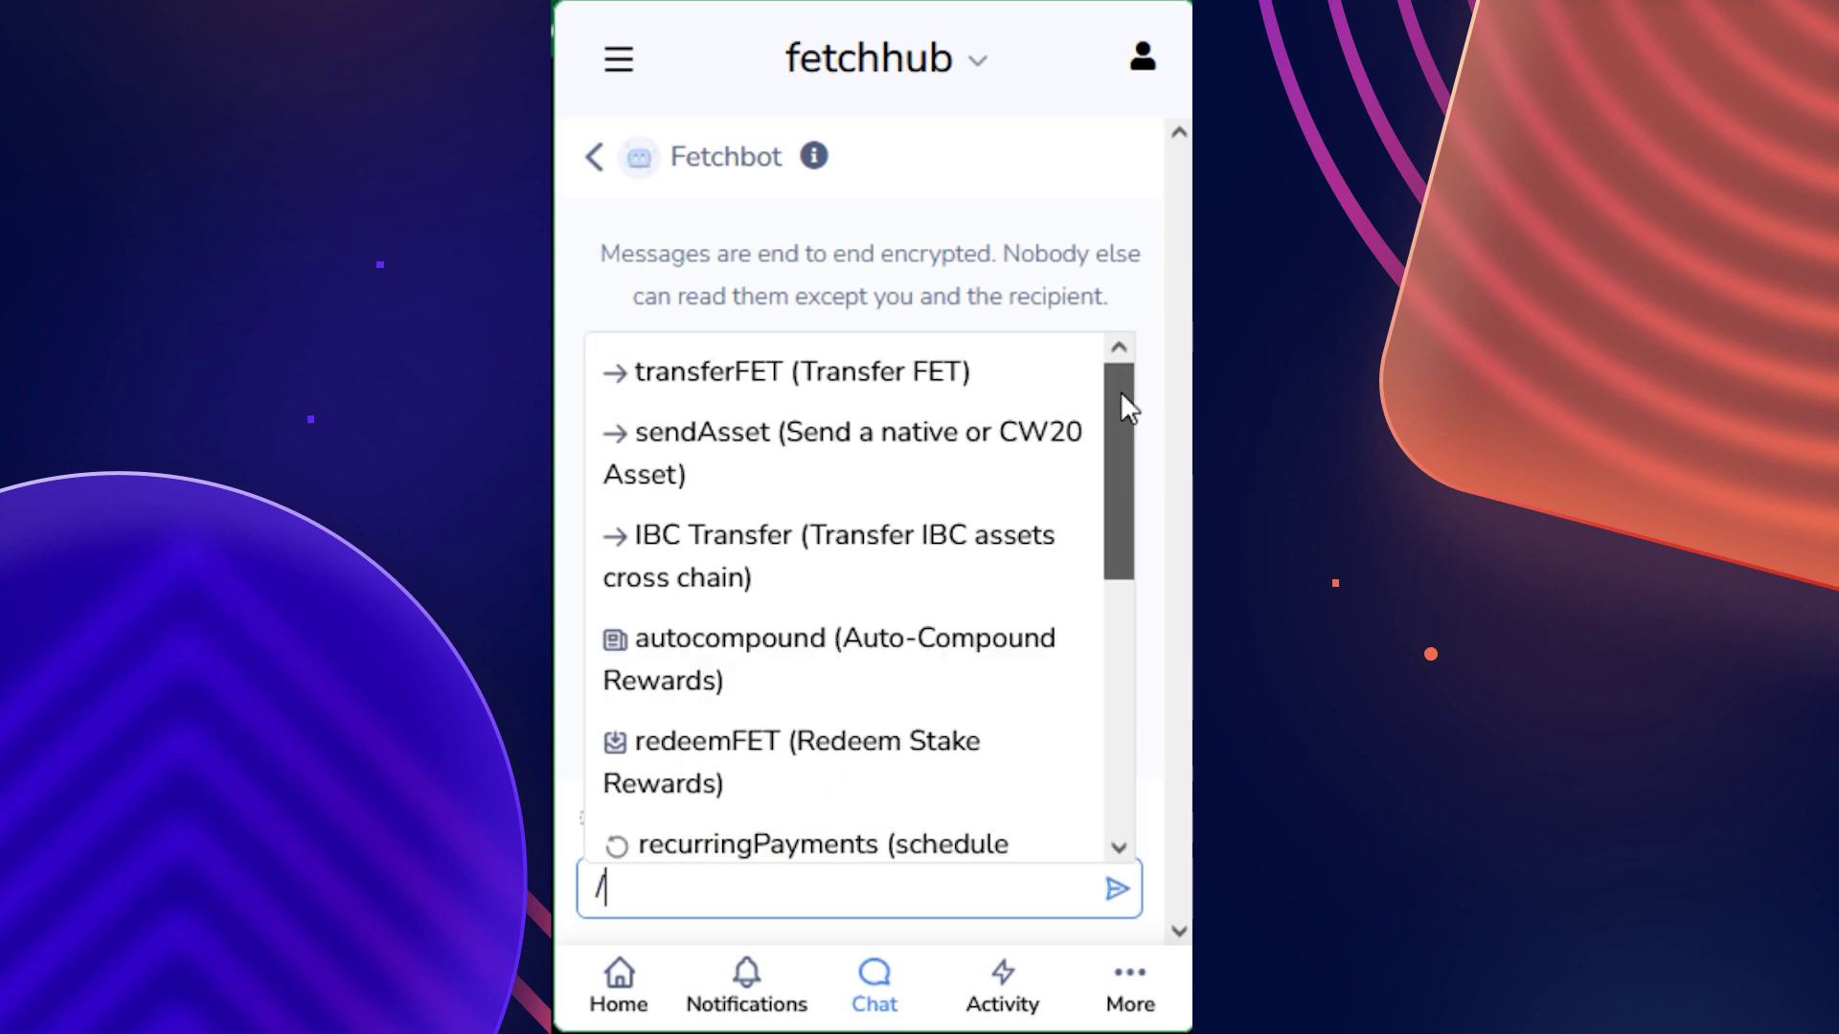
left_click_drag(1118, 404, 1054, 349)
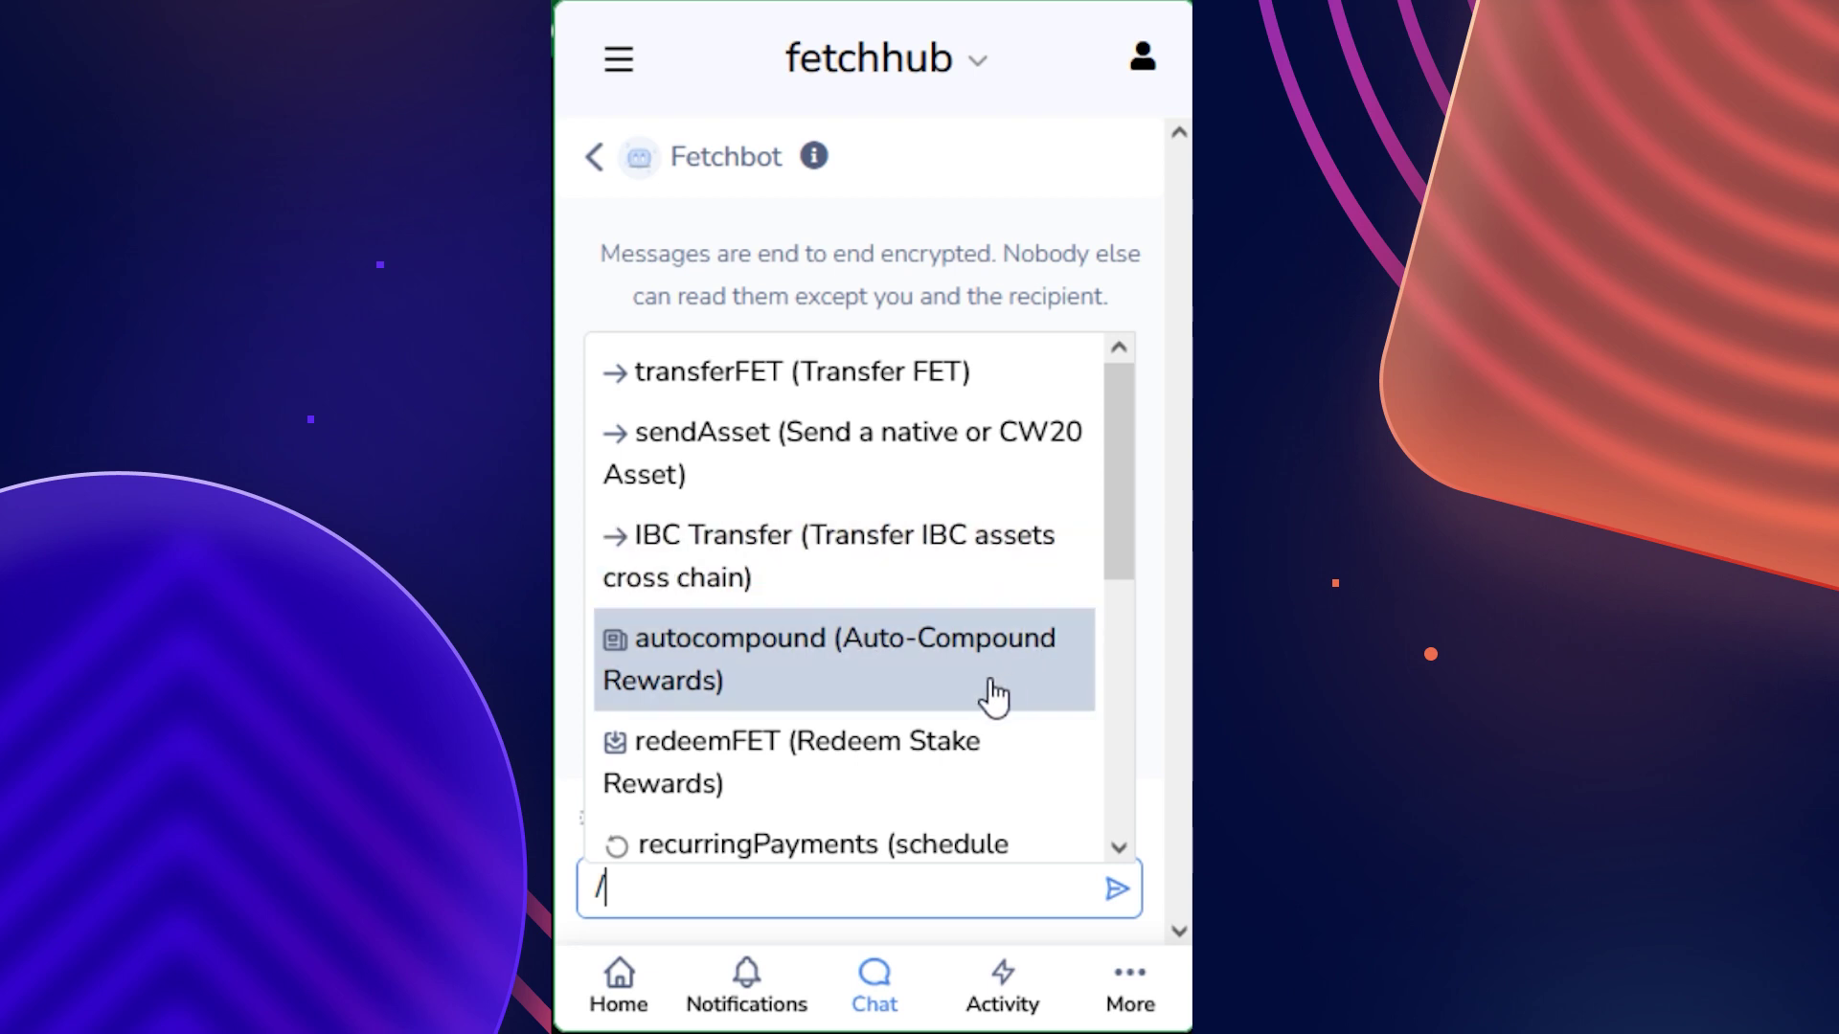
left_click(789, 684)
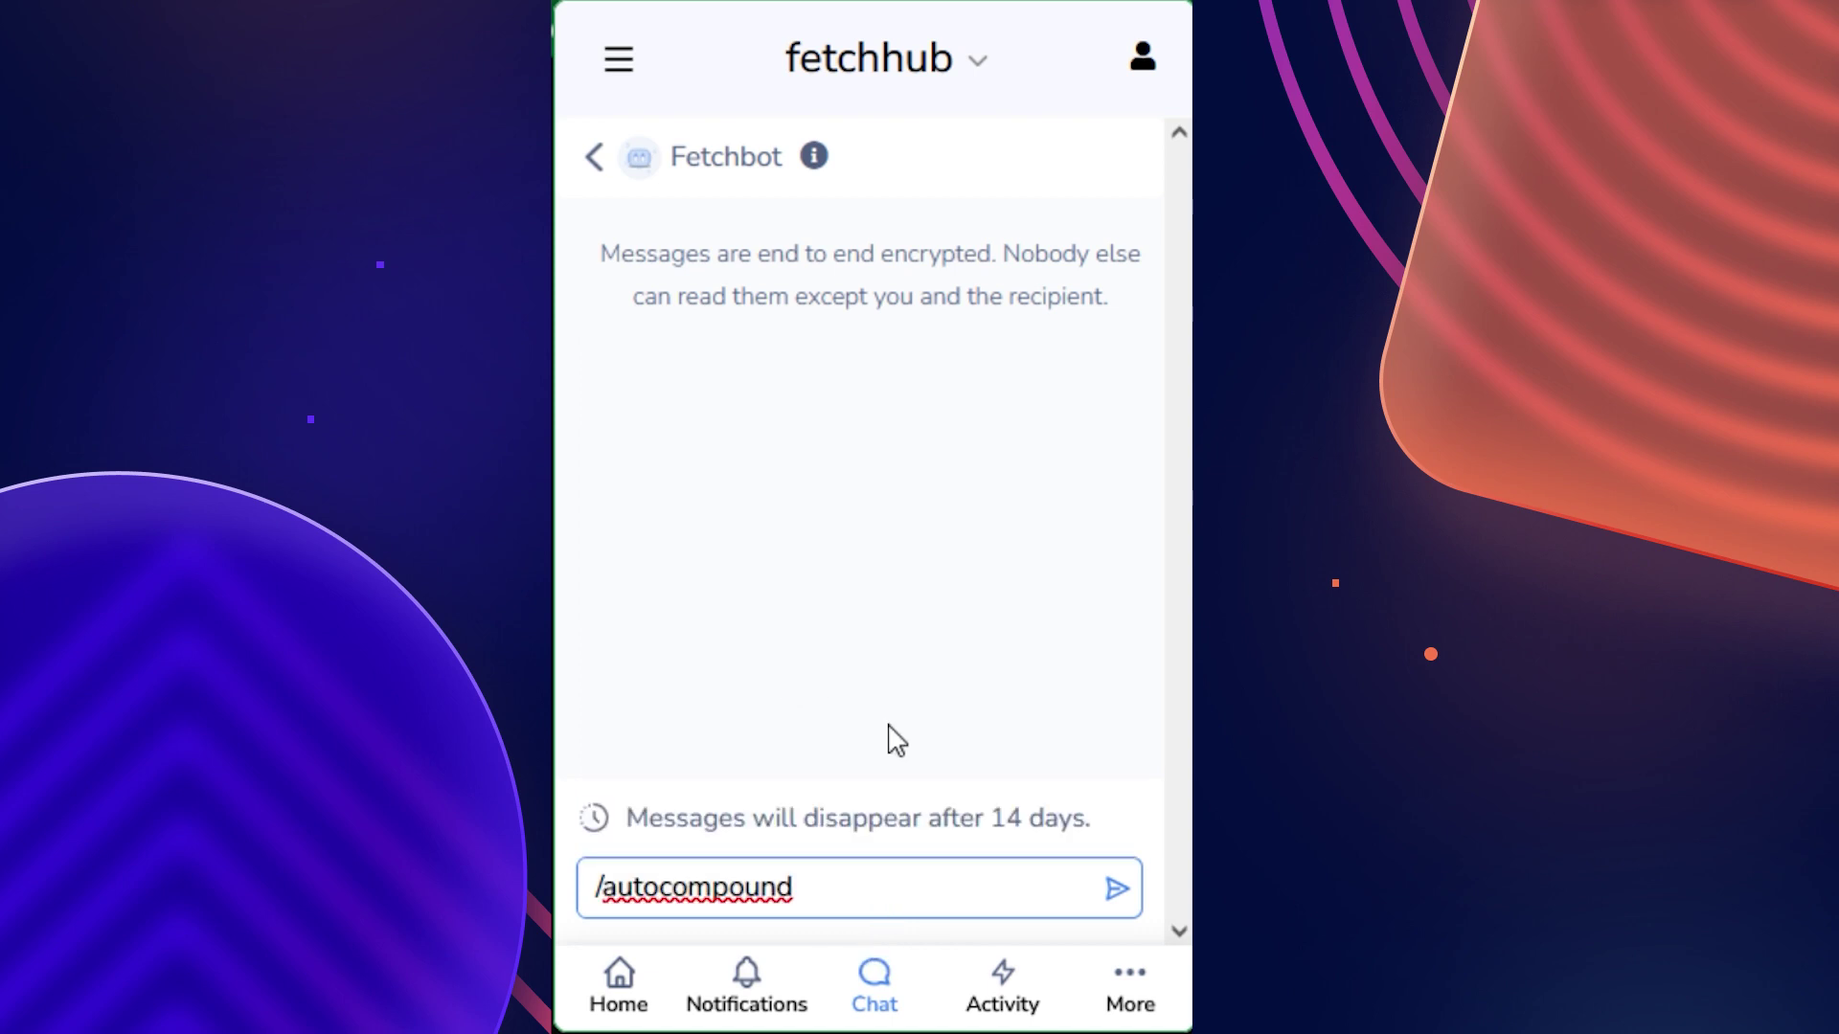
left_click(1117, 896)
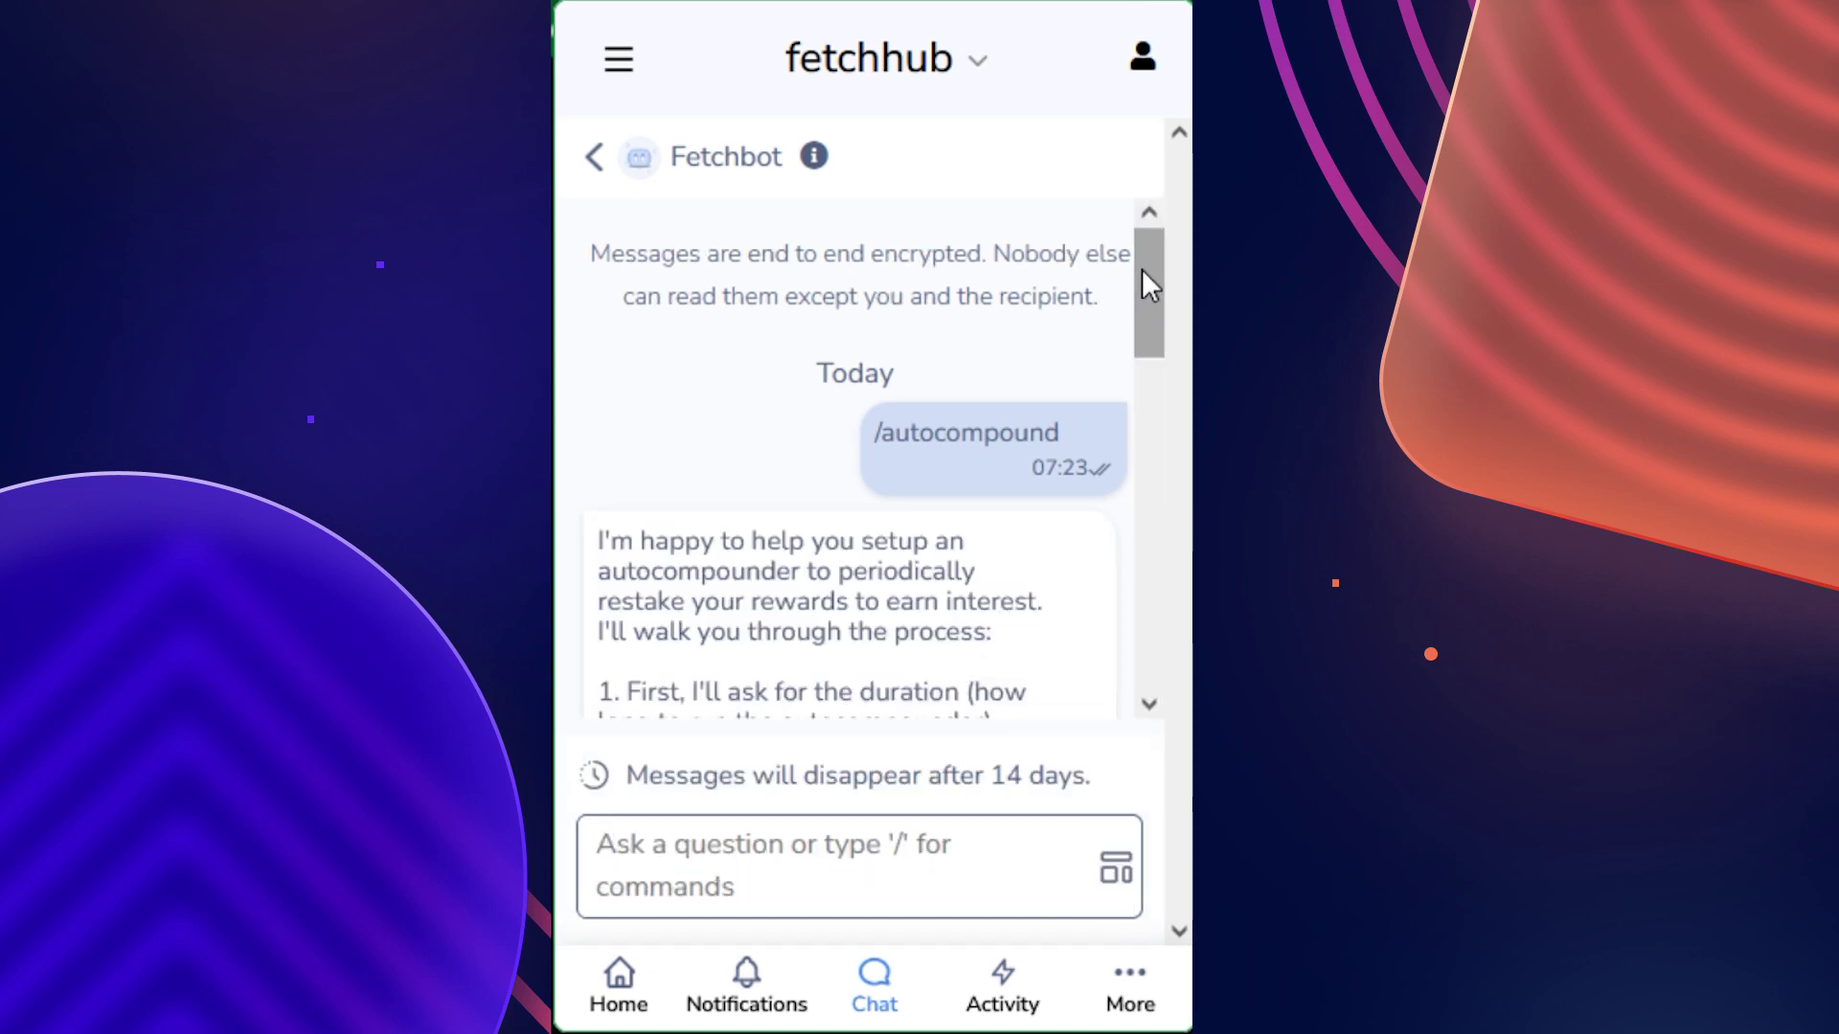
Read through the autocompounder instructions and answer the duration question with 1 day
left_click_drag(1142, 270, 1181, 376)
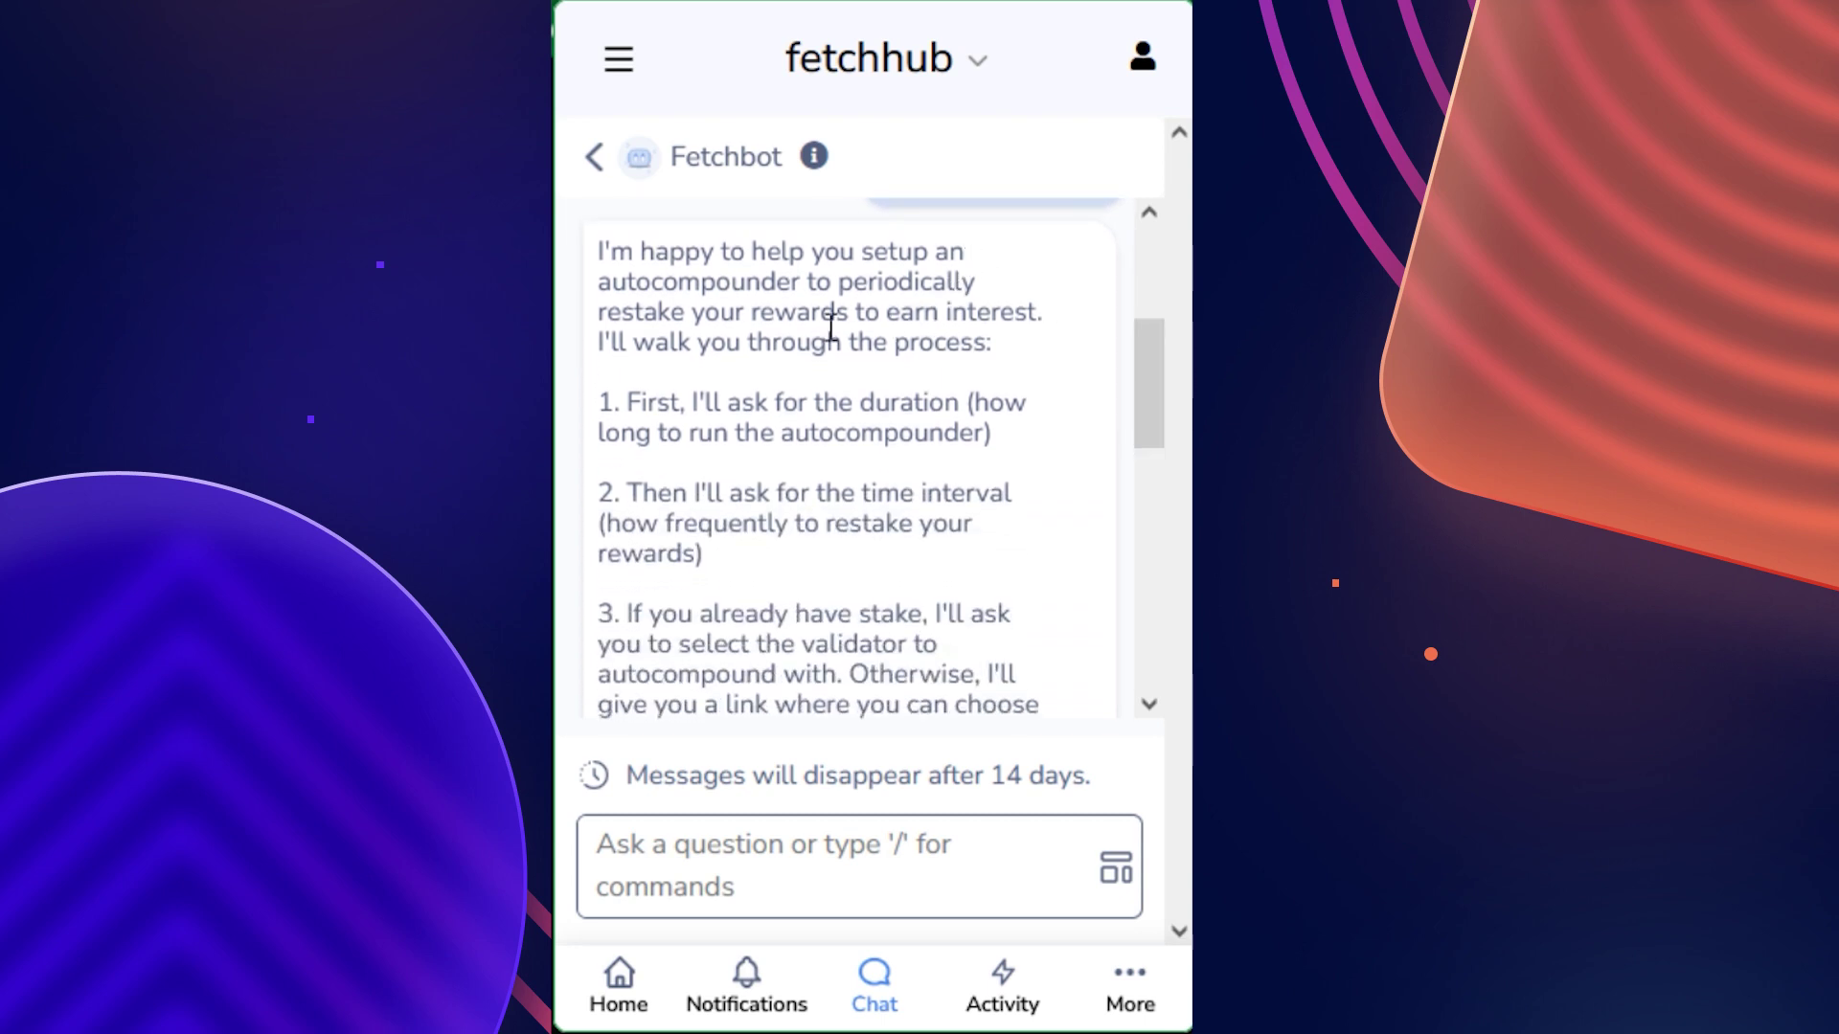
scroll(784, 375, "down", 1)
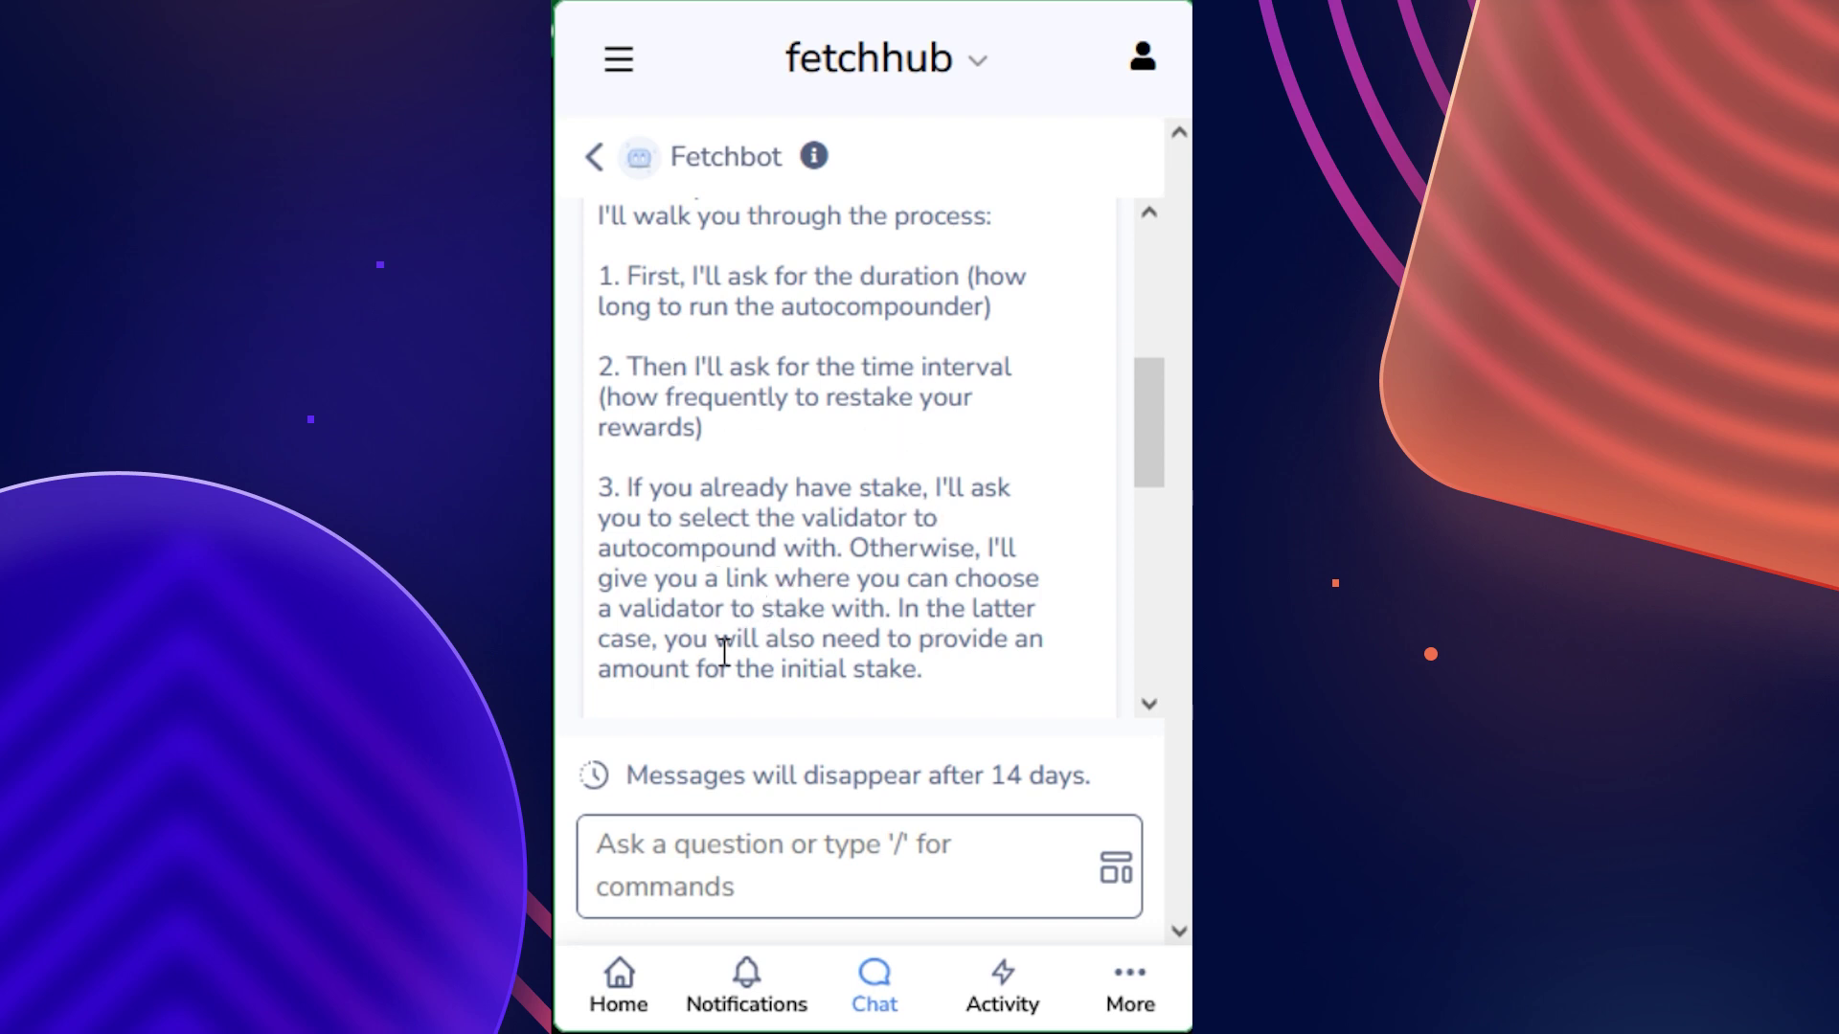
scroll(795, 660, "down", 3)
scroll(735, 431, "down", 2)
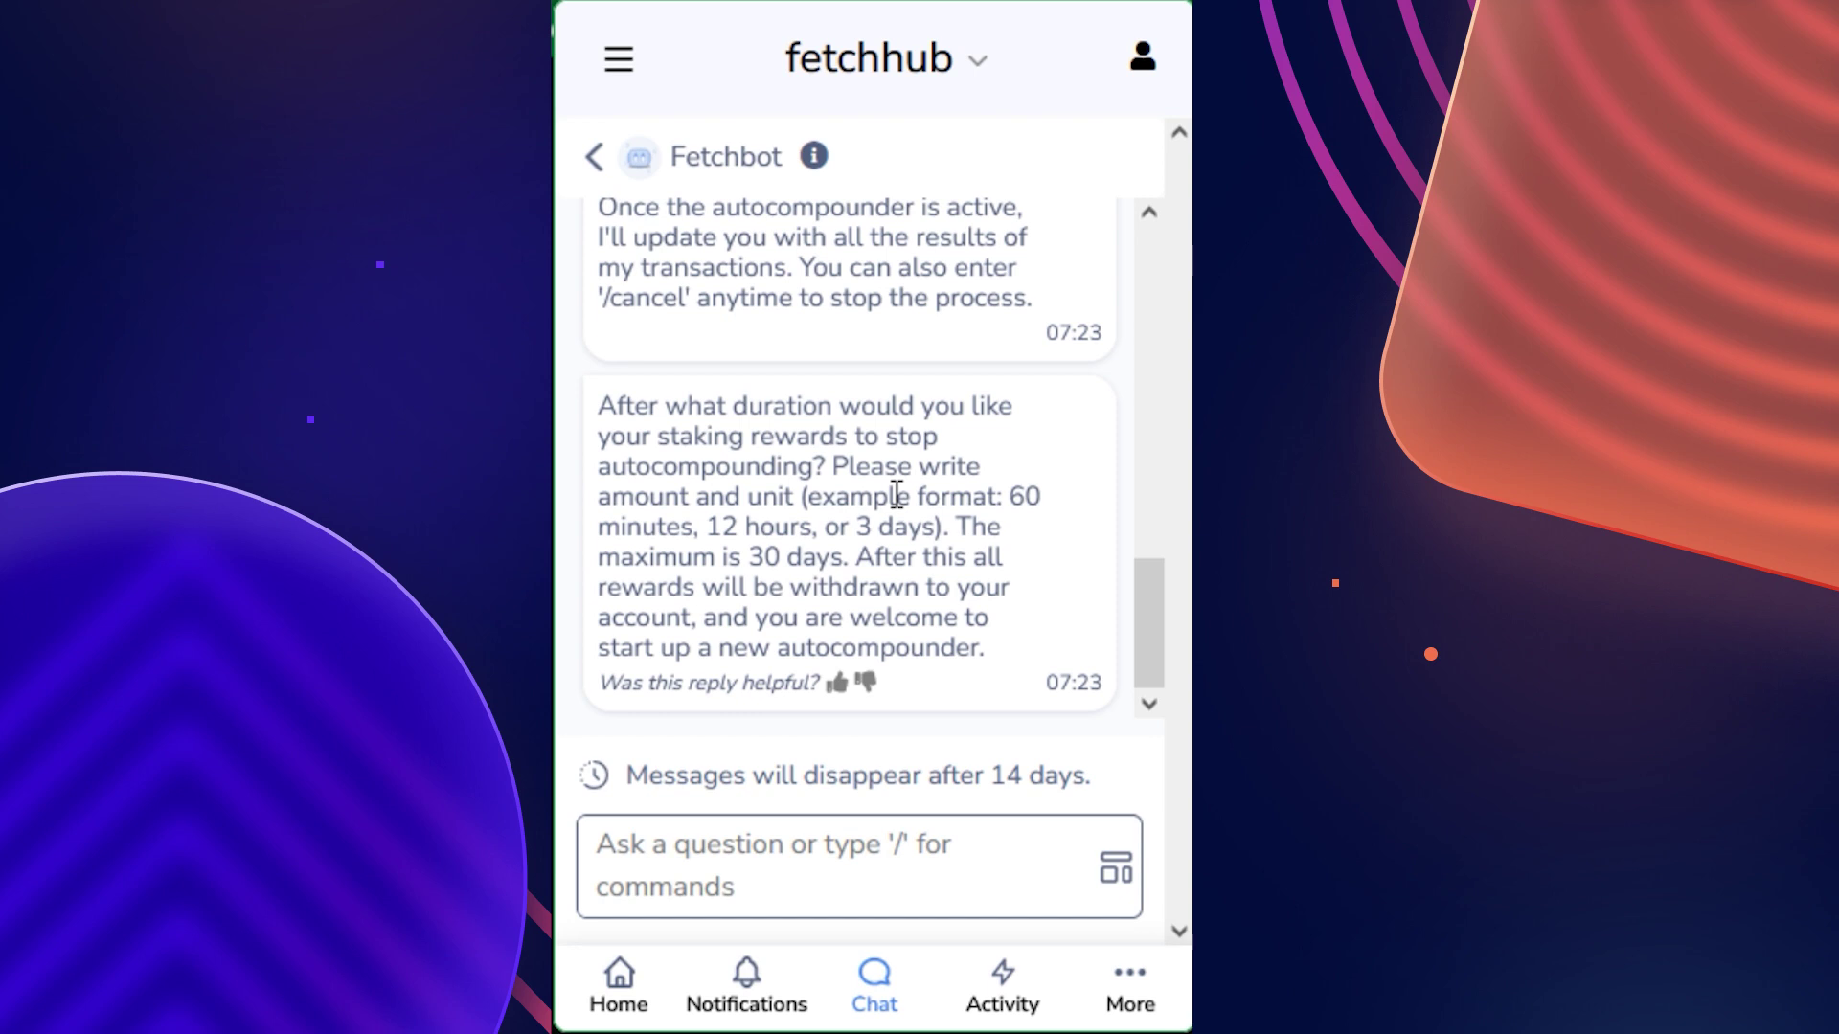
left_click_drag(750, 557, 843, 558)
left_click(825, 558)
left_click(756, 852)
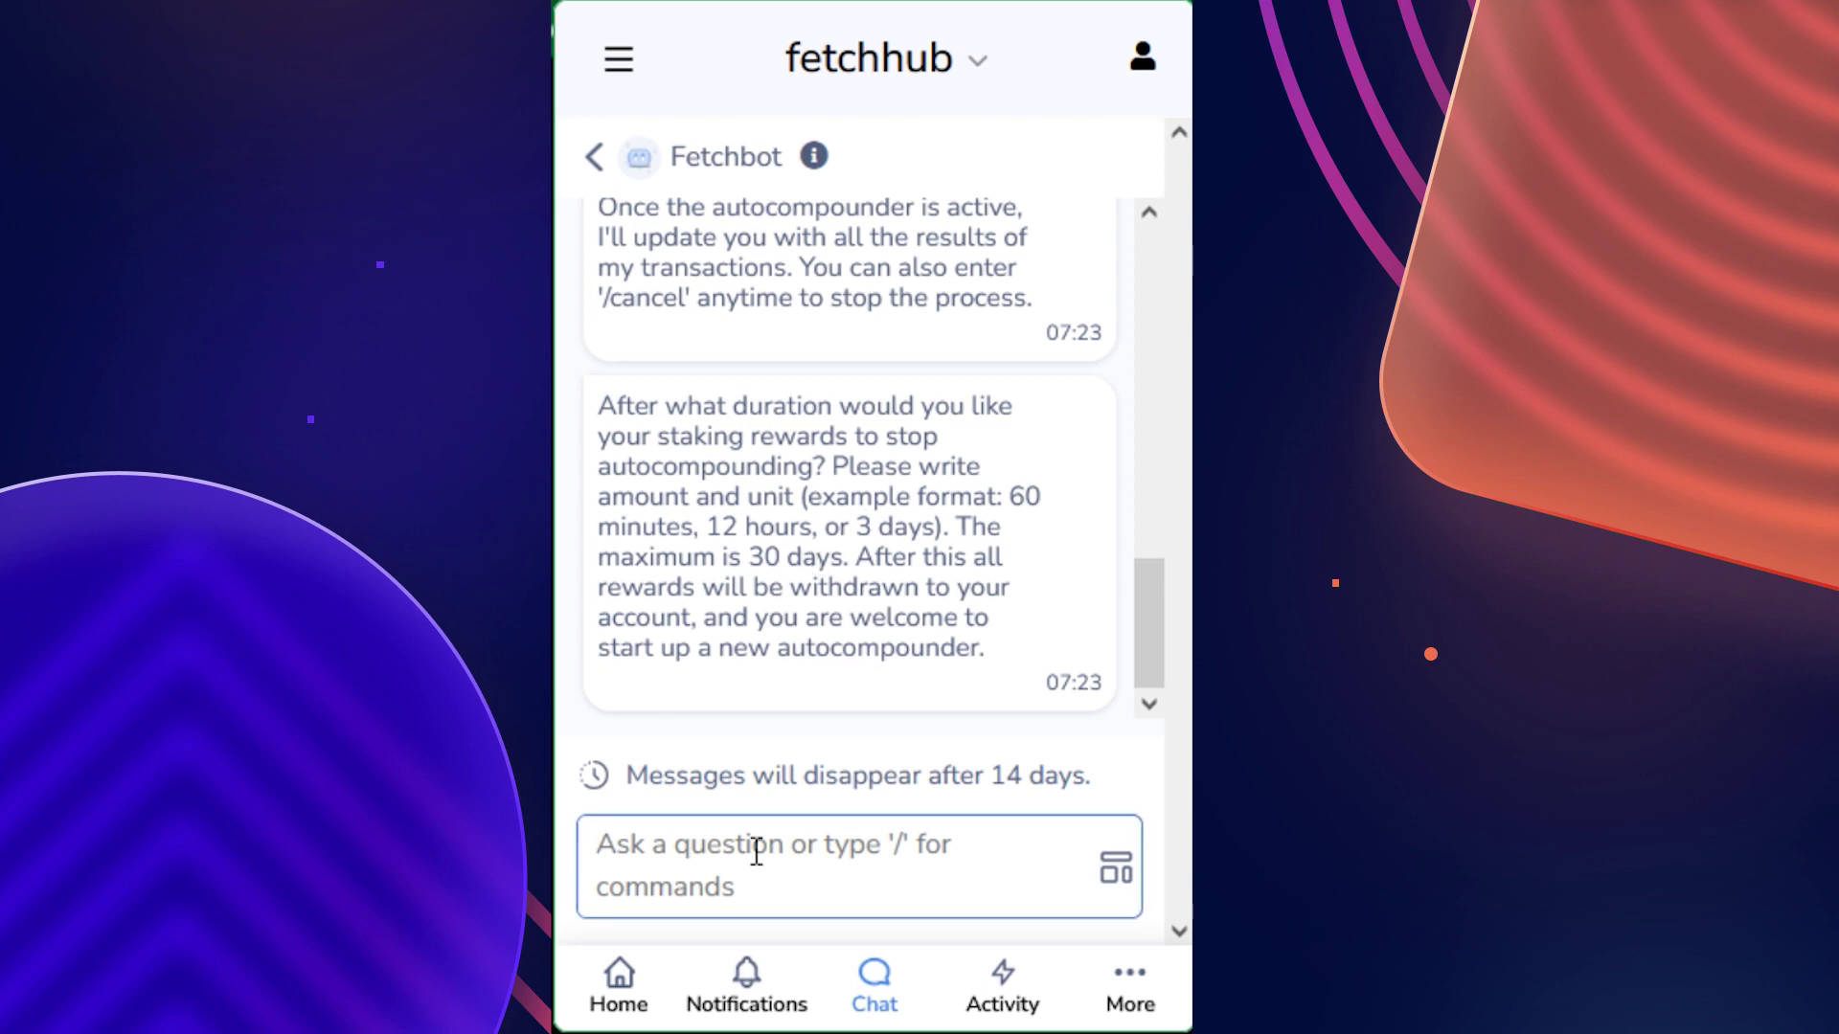
type("1 day")
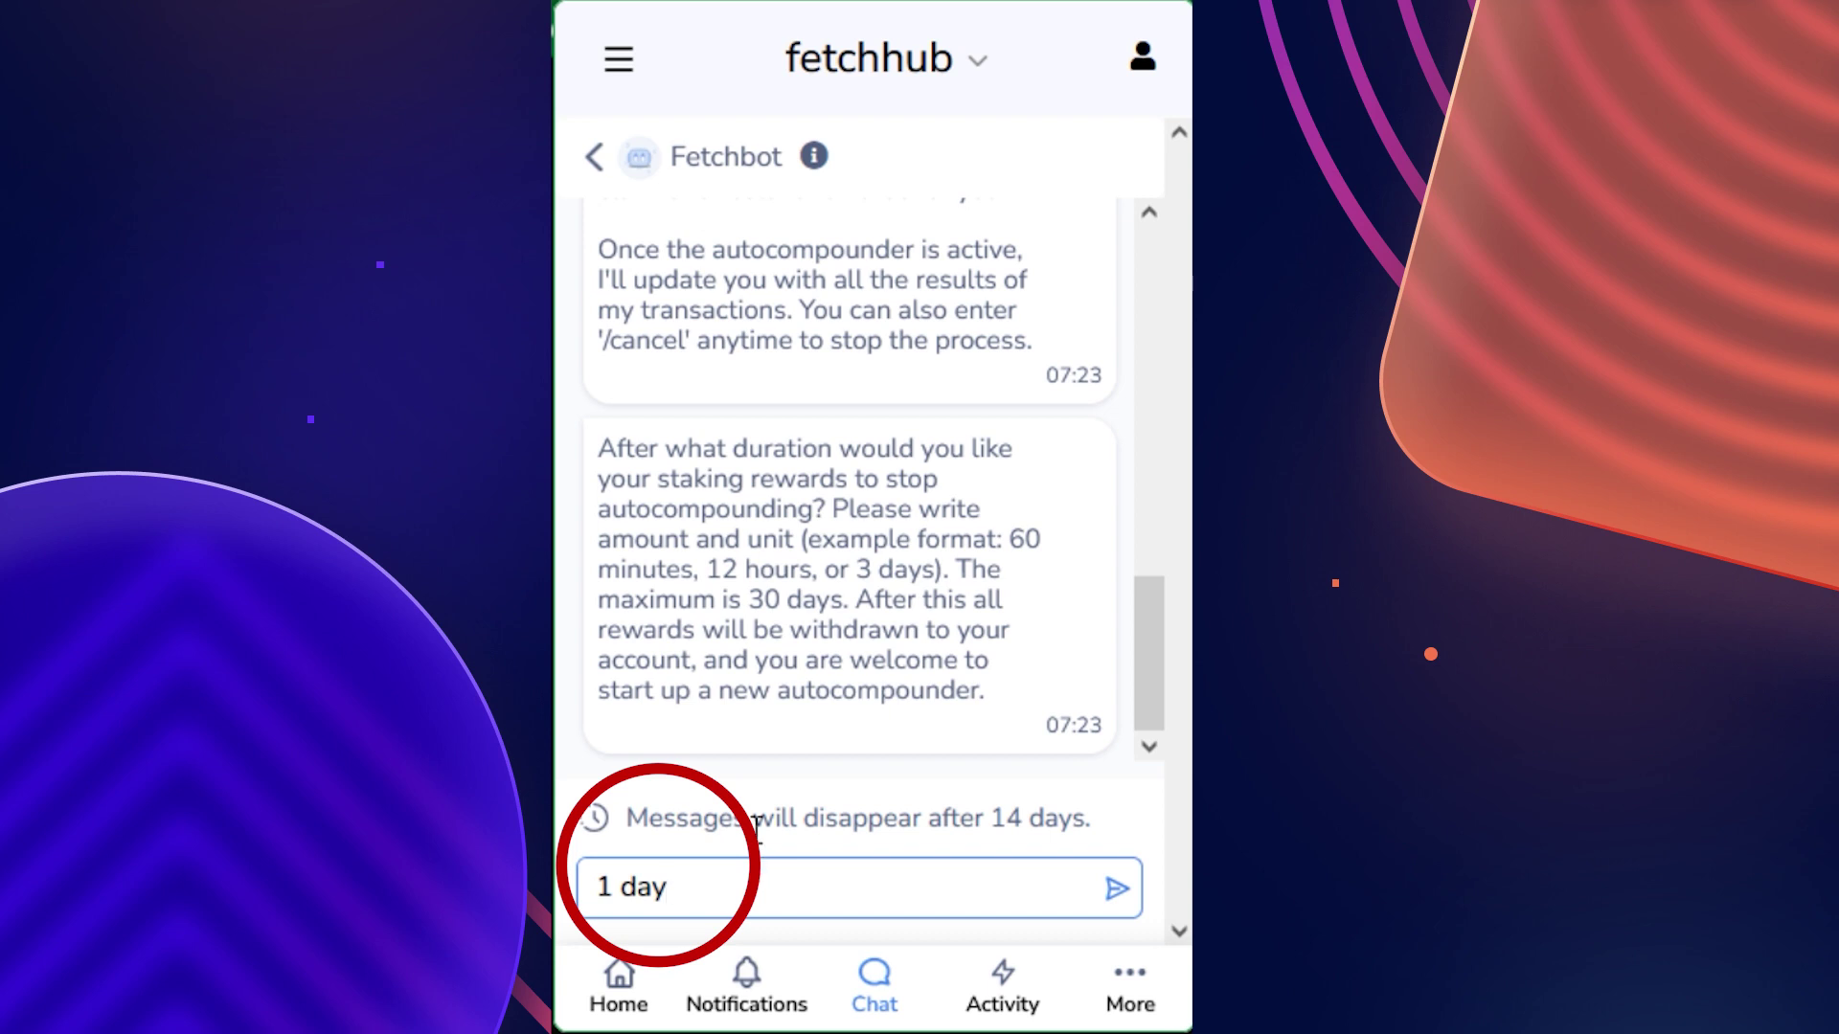
key("Return")
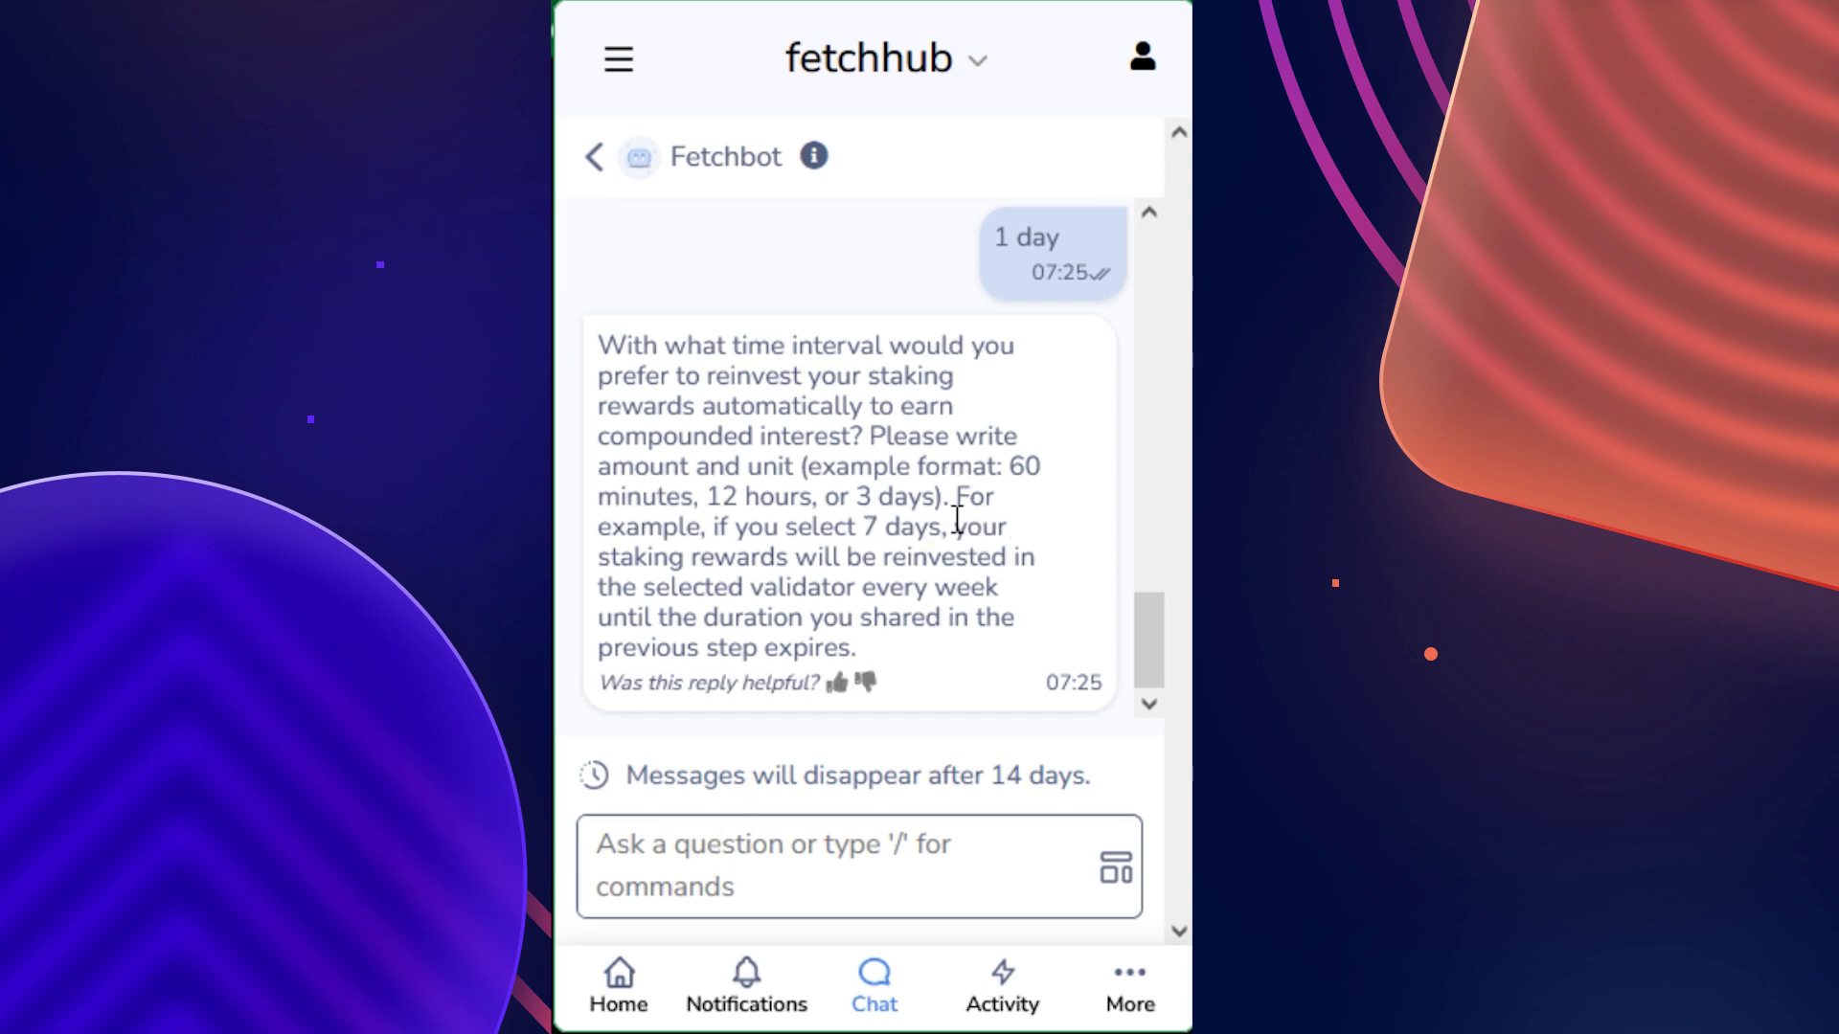
Answer the question about the reward reinvestment interval with 45 minutes
left_click_drag(952, 498, 922, 558)
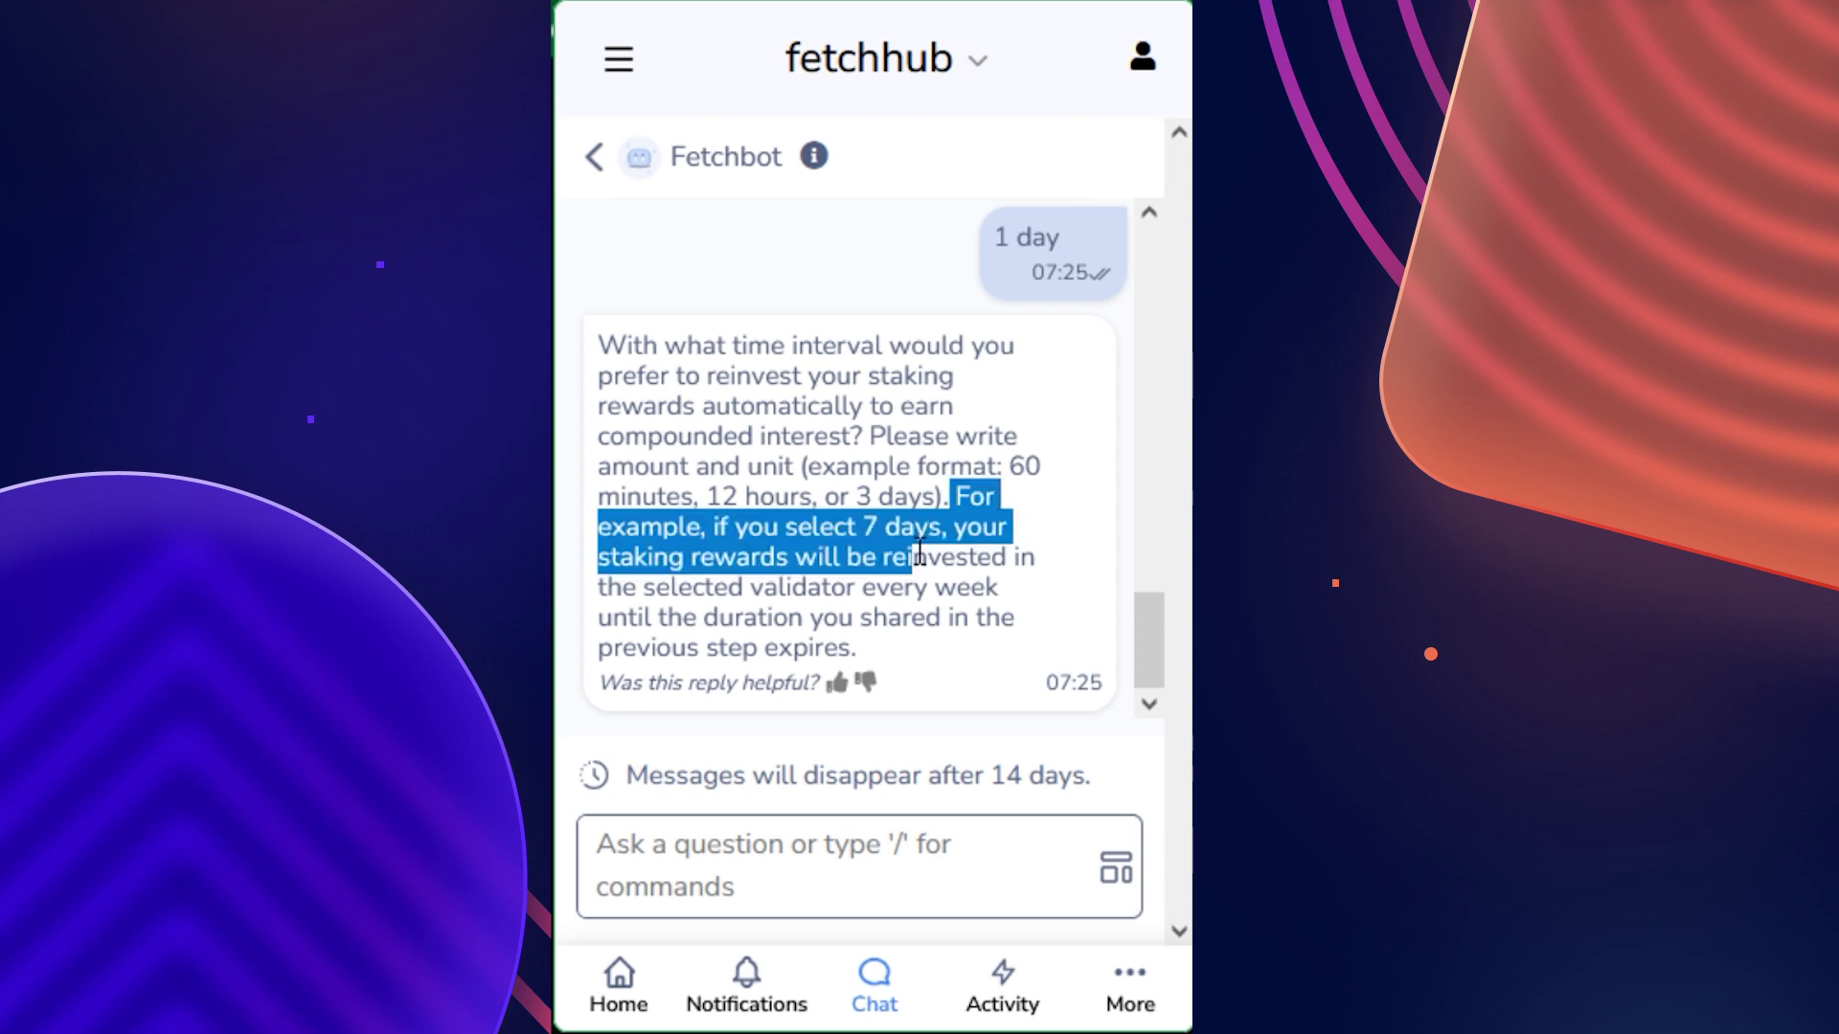
left_click(875, 541)
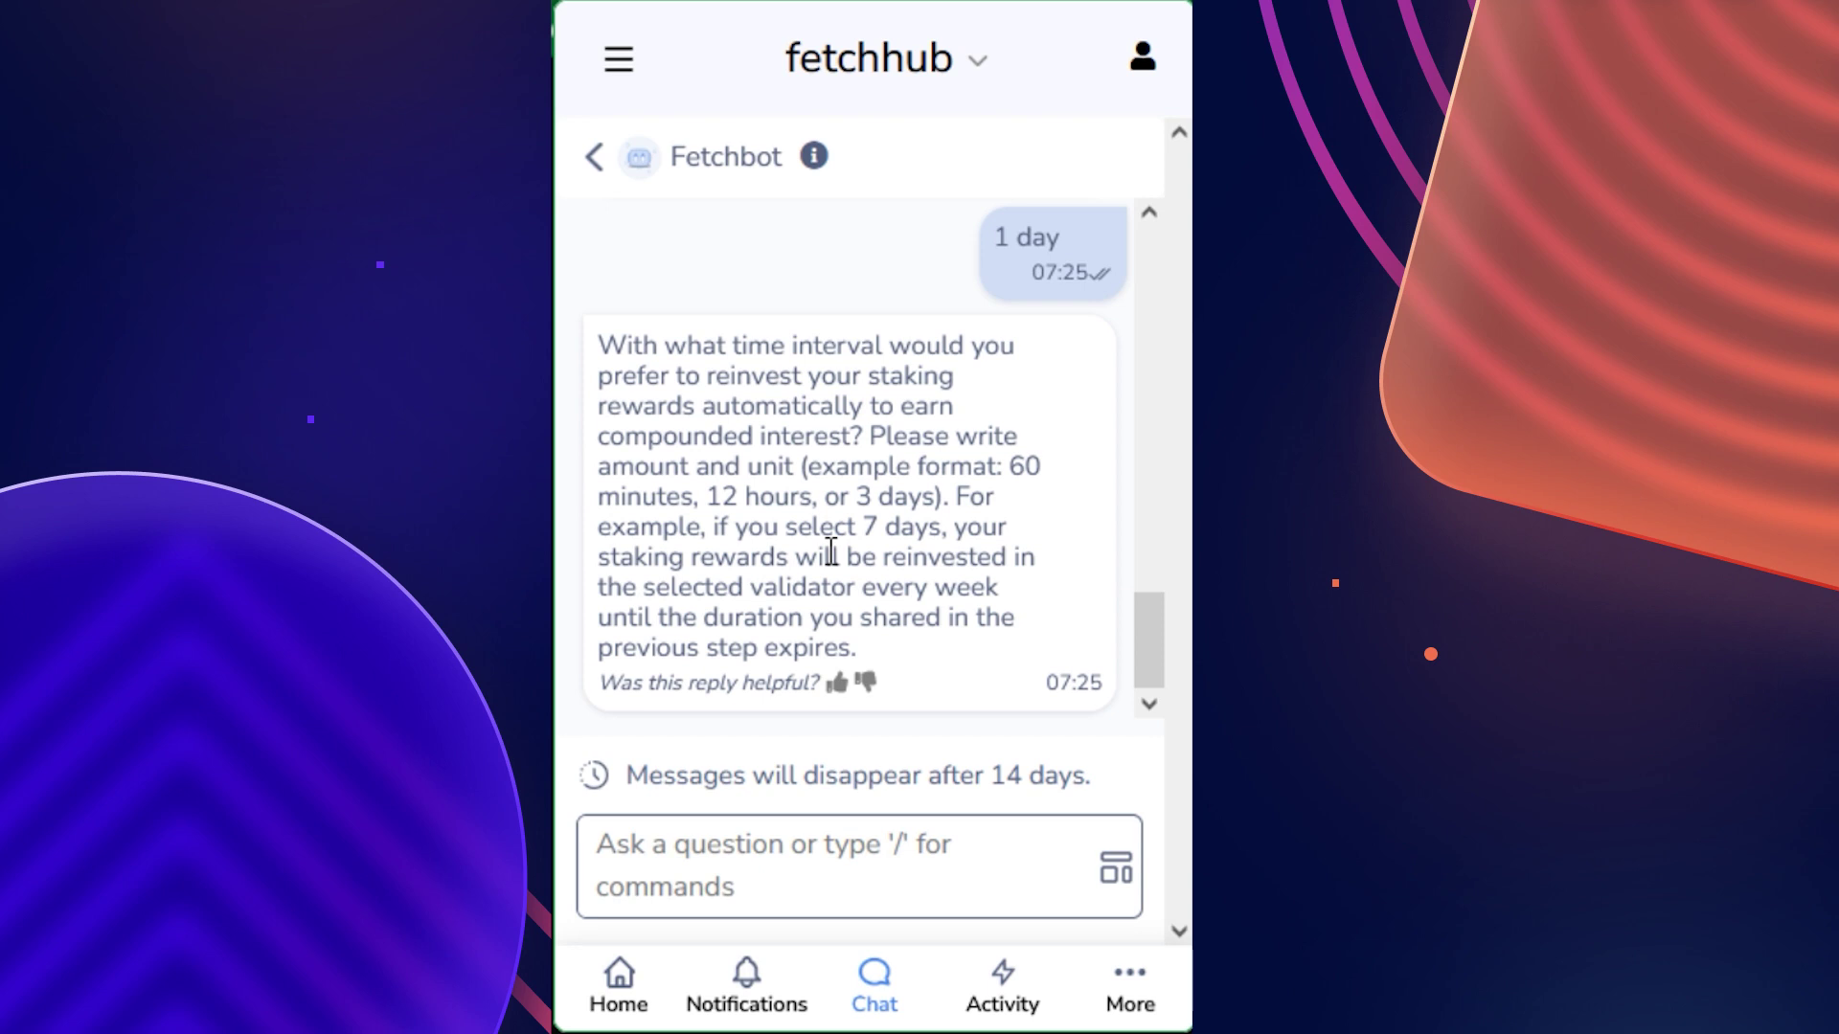
left_click(790, 855)
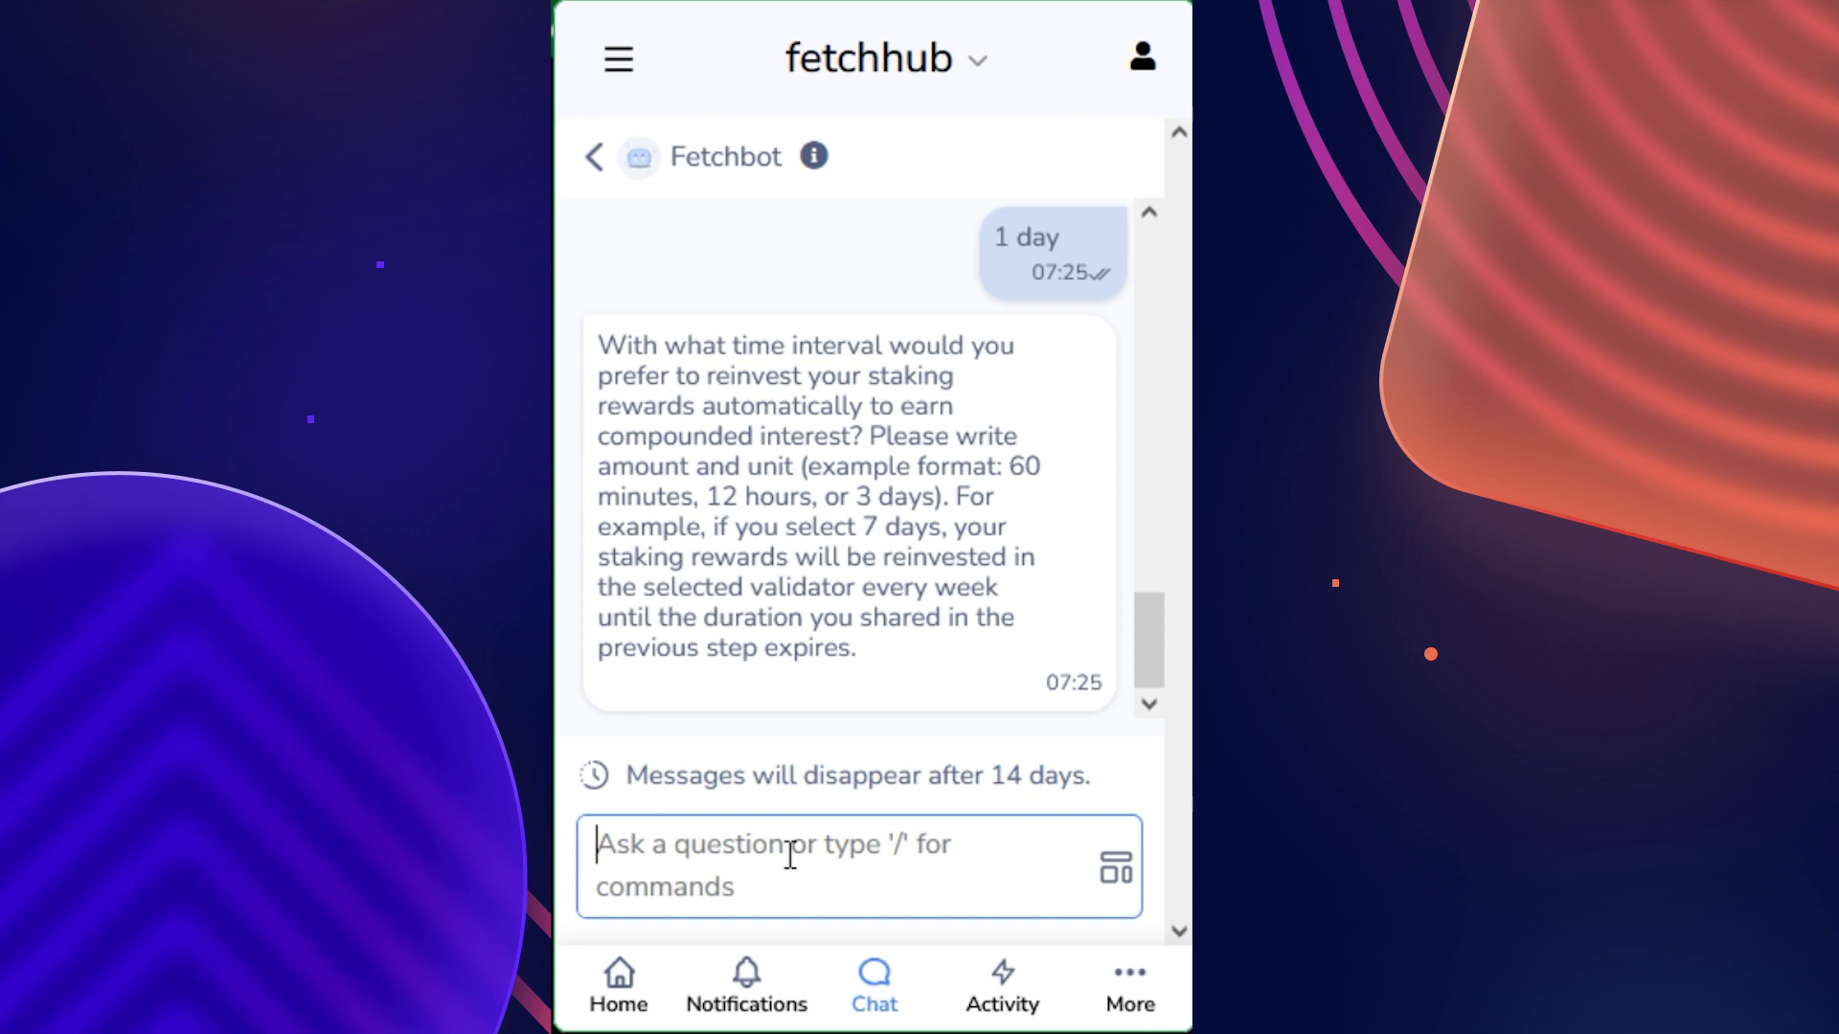
type("45 mi")
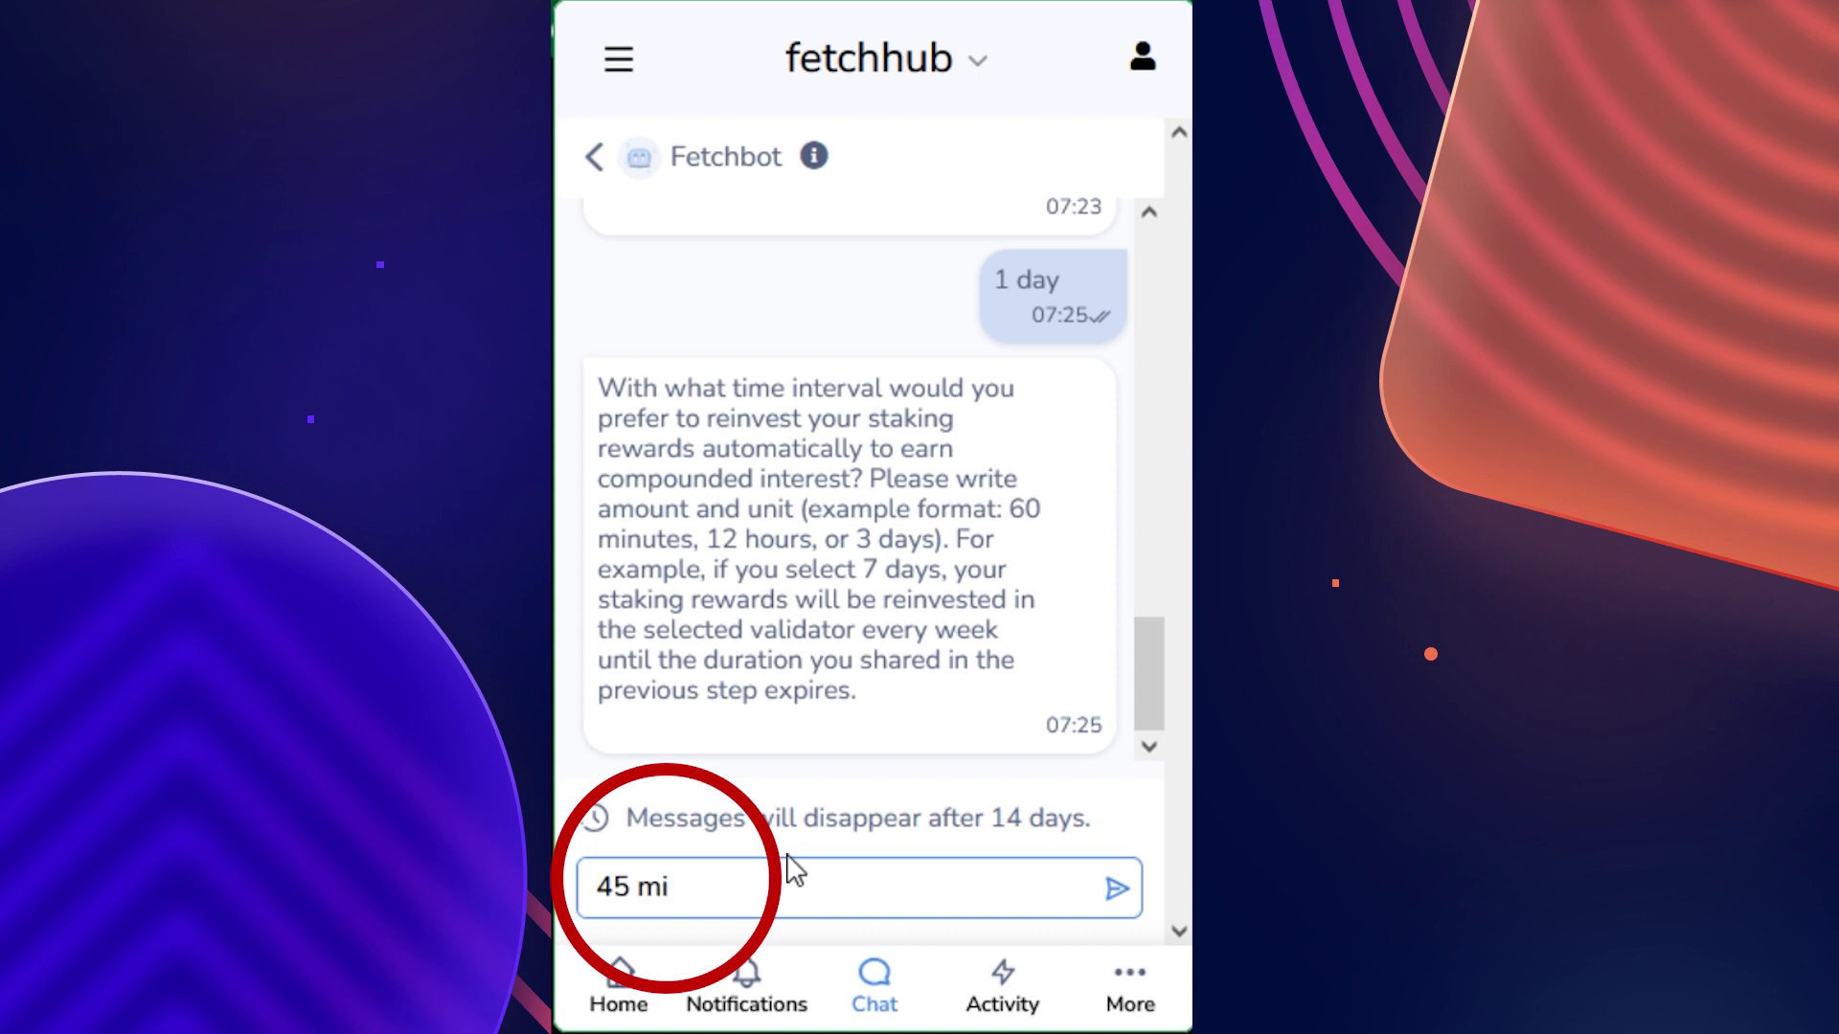
type("nutes")
left_click(1111, 891)
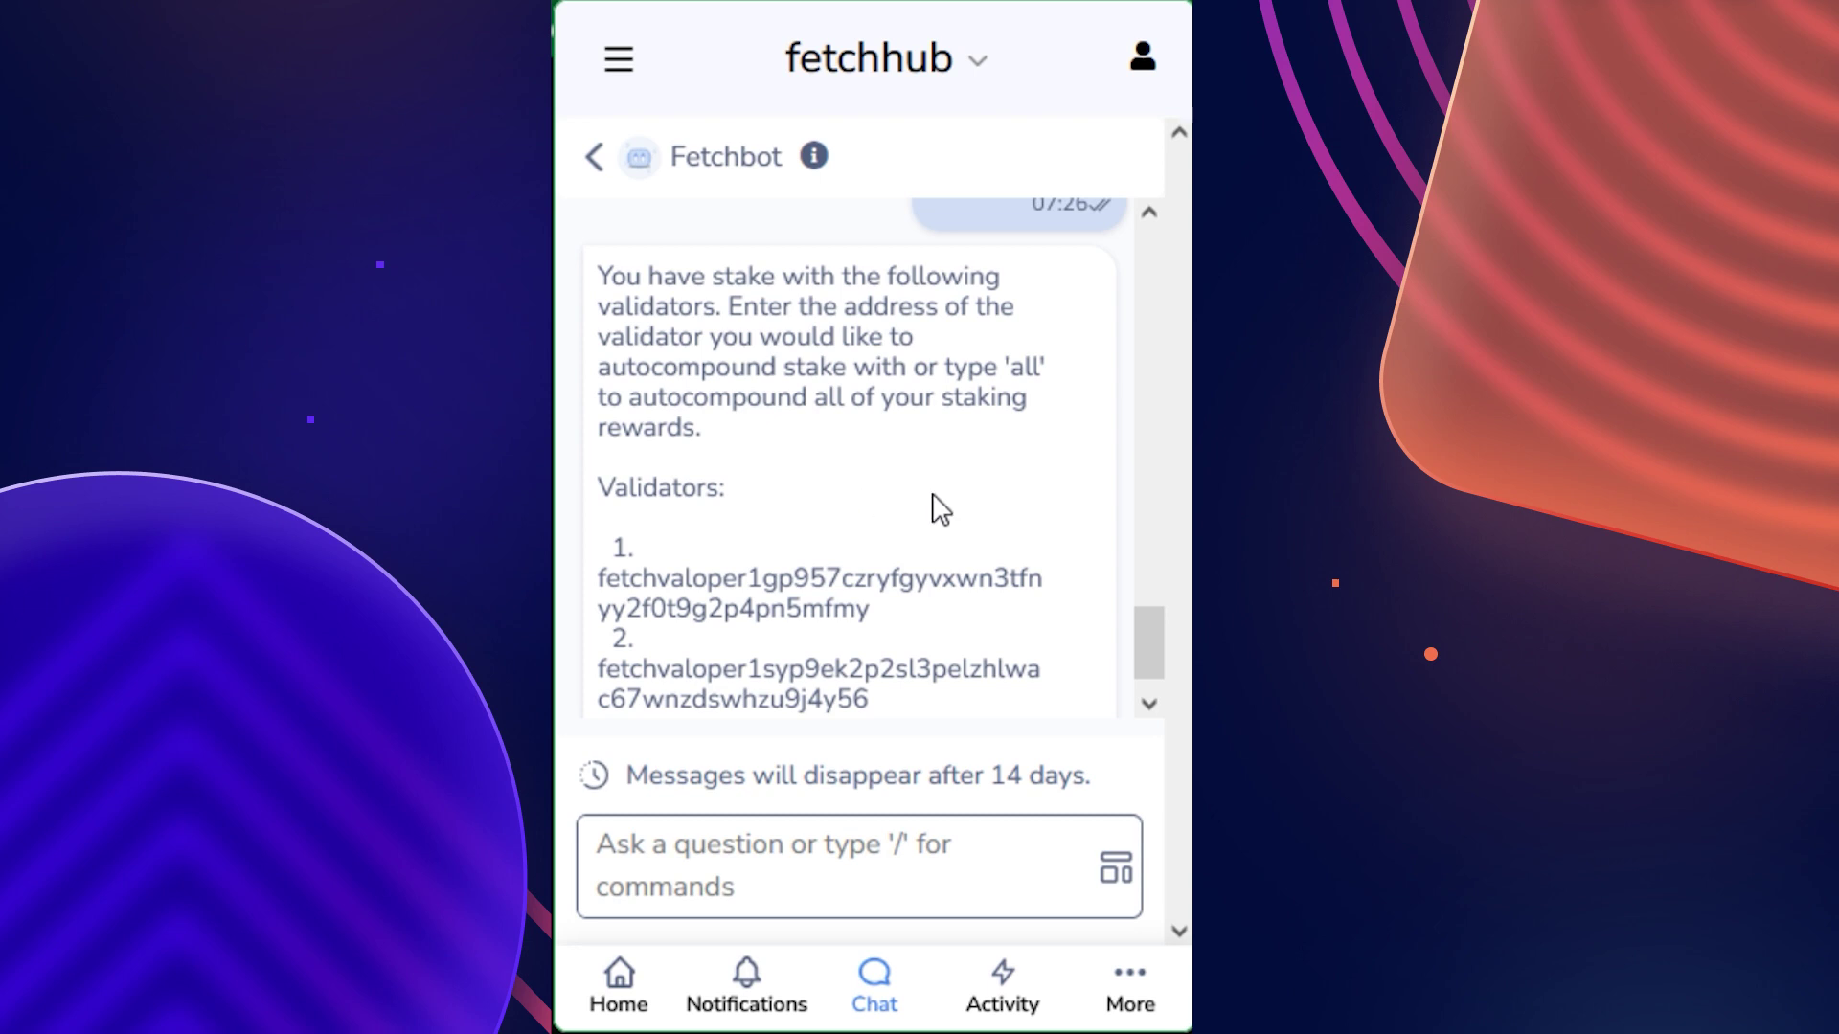
Reply "all" to the validator question so that all staking rewards are autocompounded
scroll(849, 499, "down", 1)
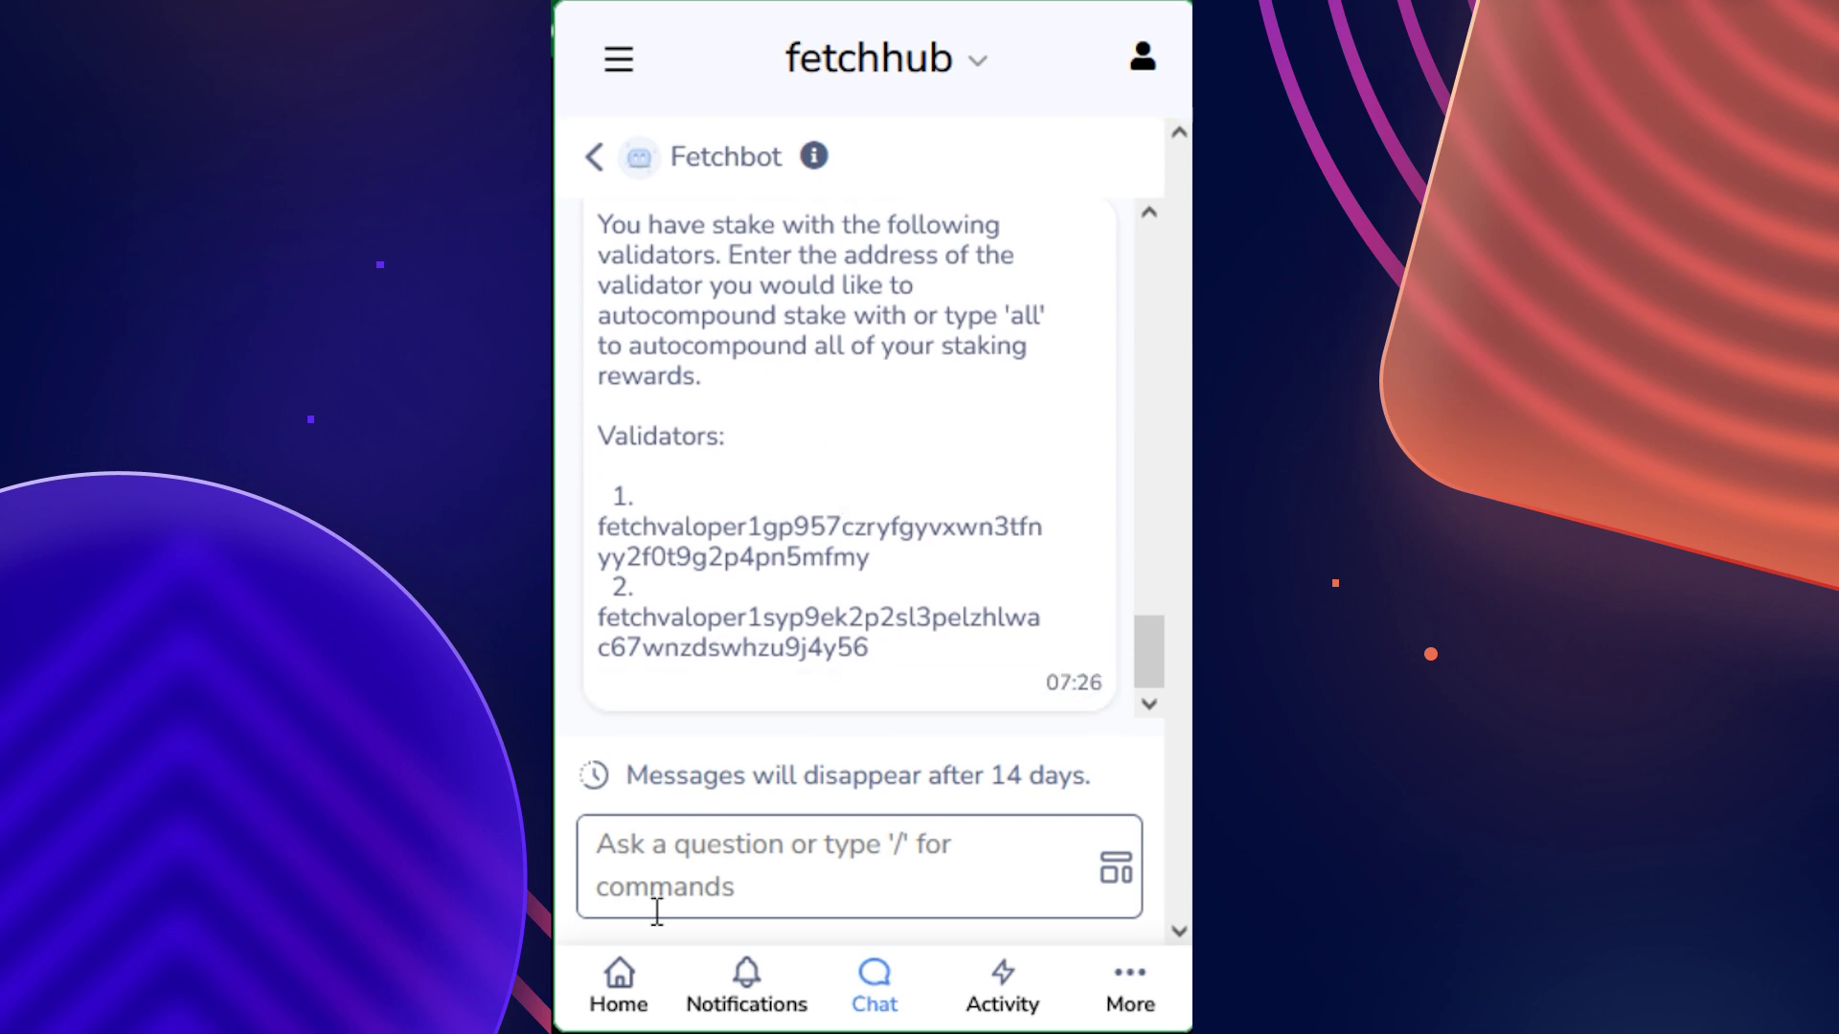
left_click(706, 892)
type("all")
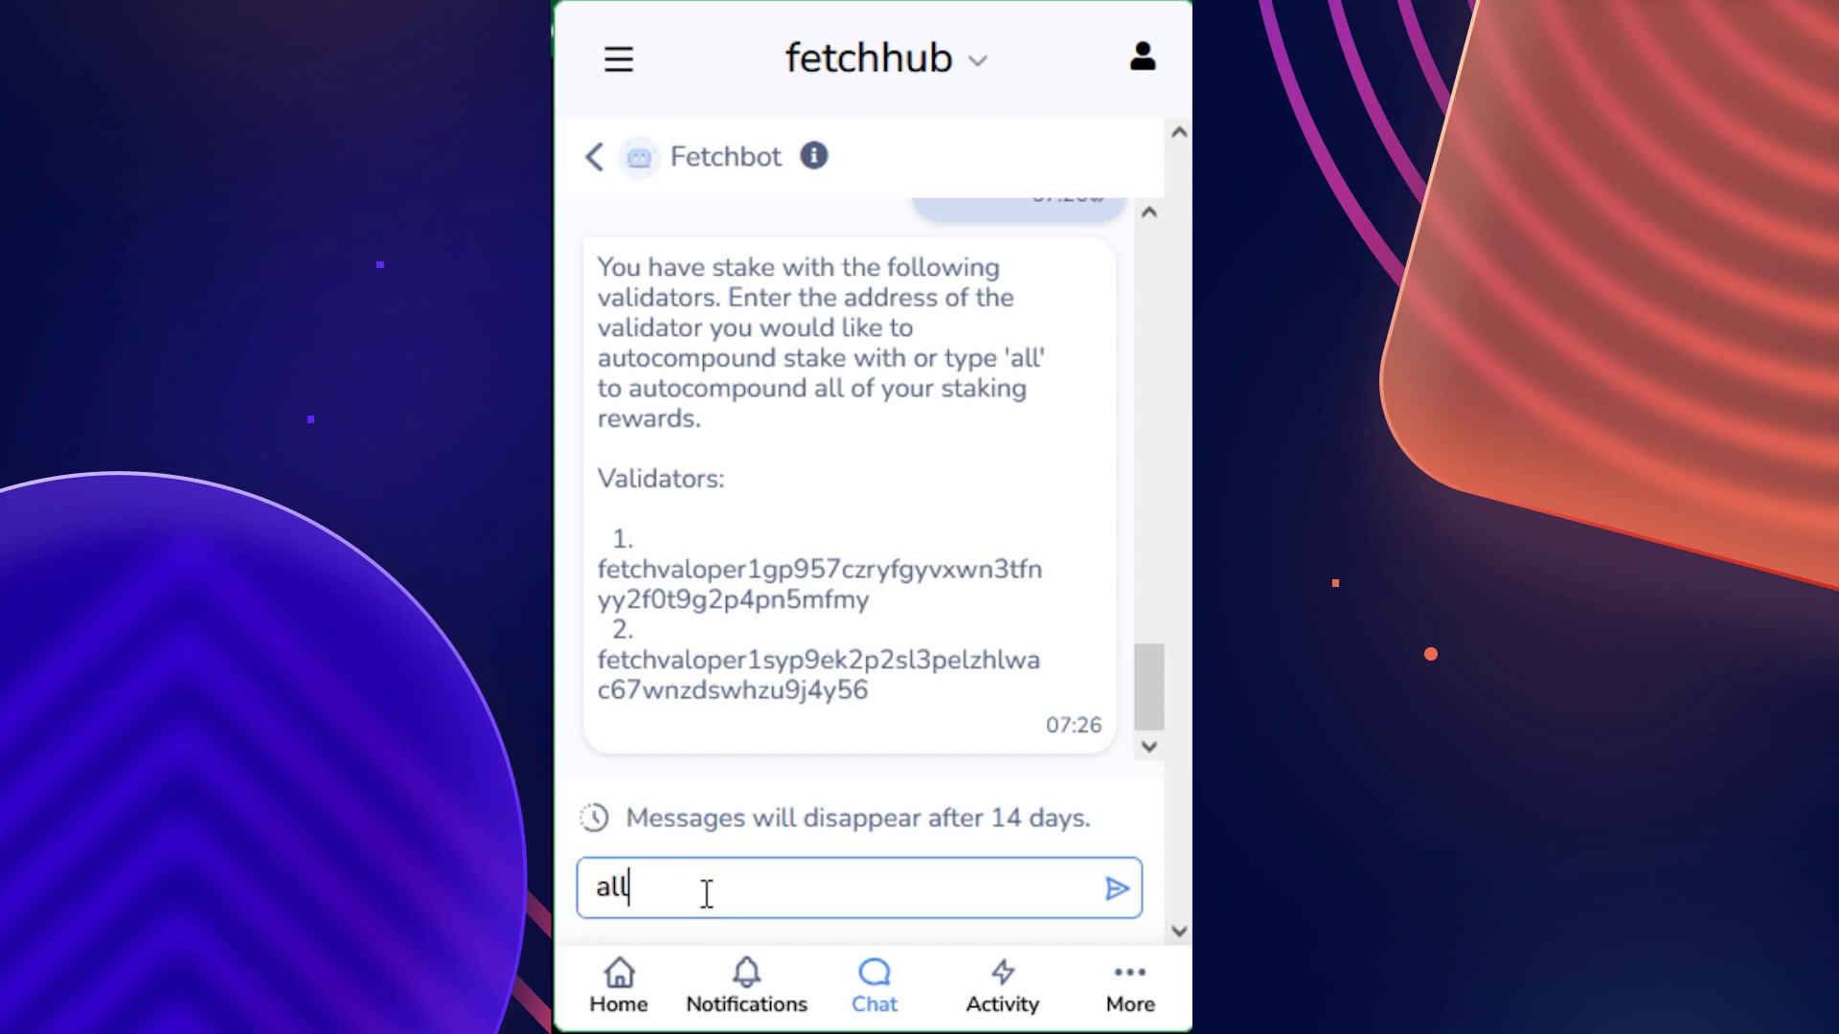
key("Return")
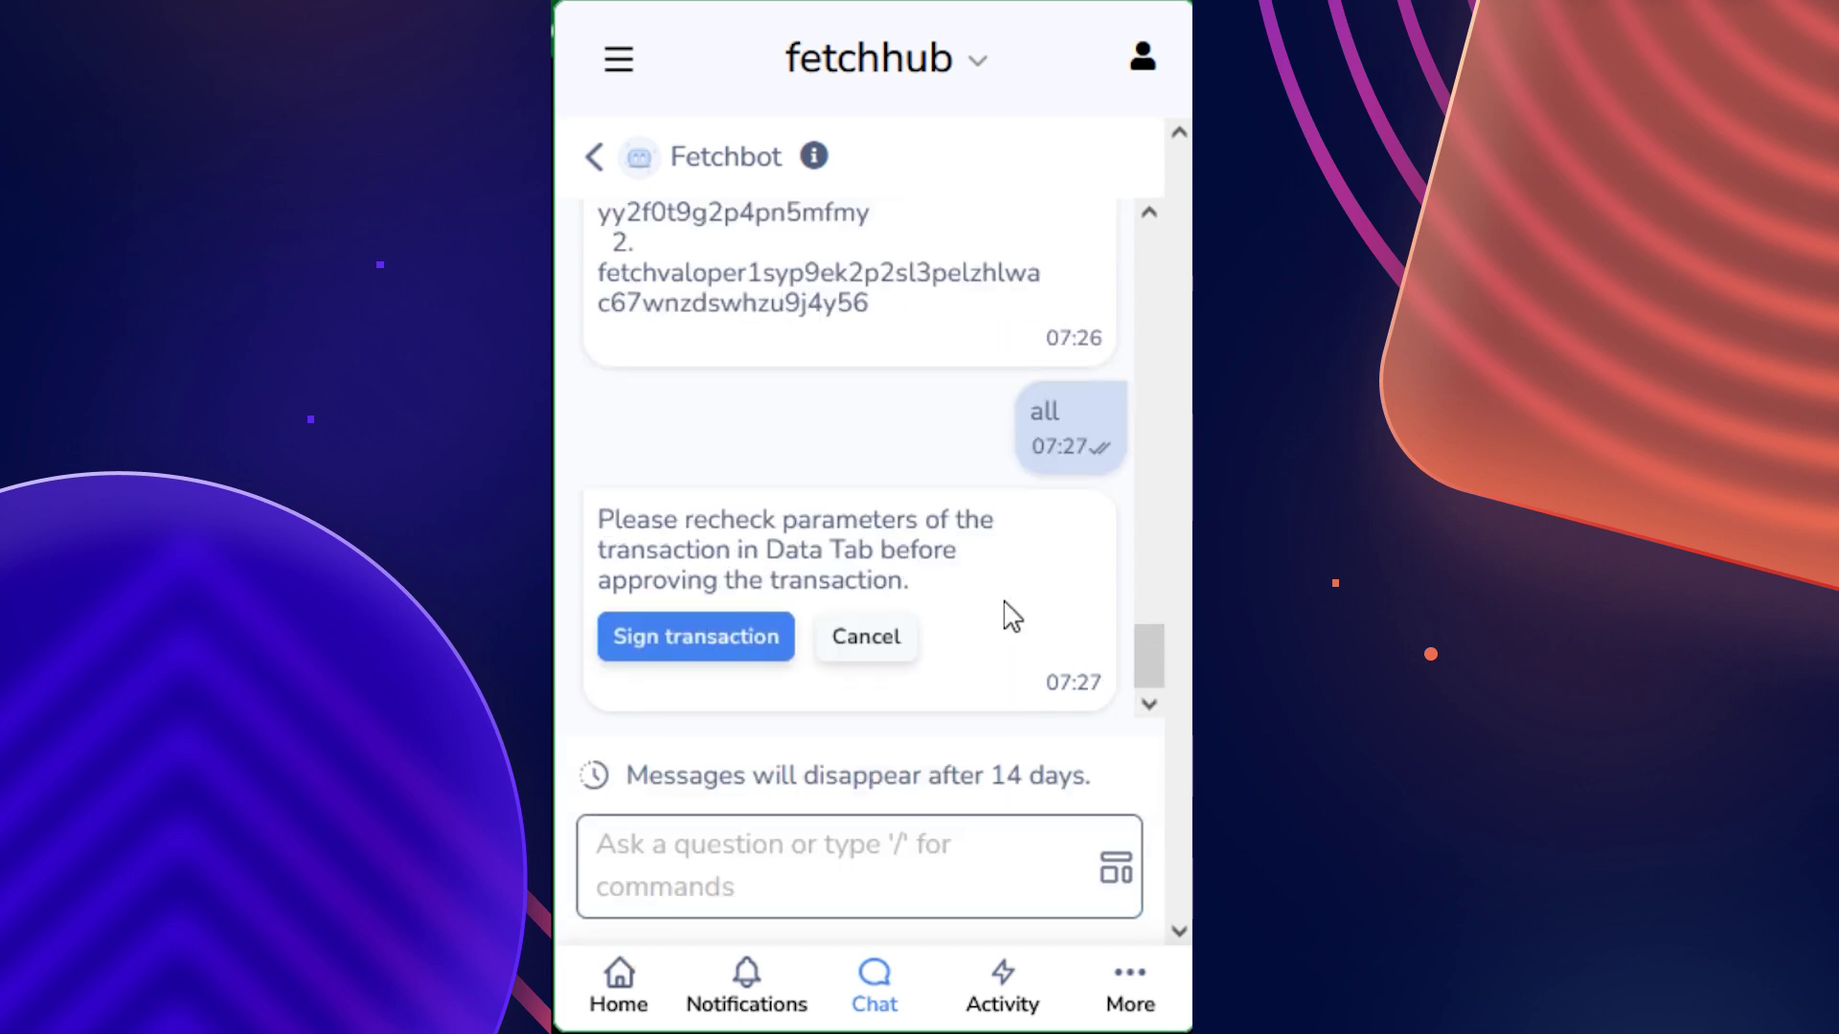
Sign the autocompounding transaction and approve its grants with the Average fee, then check Fetchbot's replies
left_click_drag(1146, 645, 1150, 713)
left_click(667, 649)
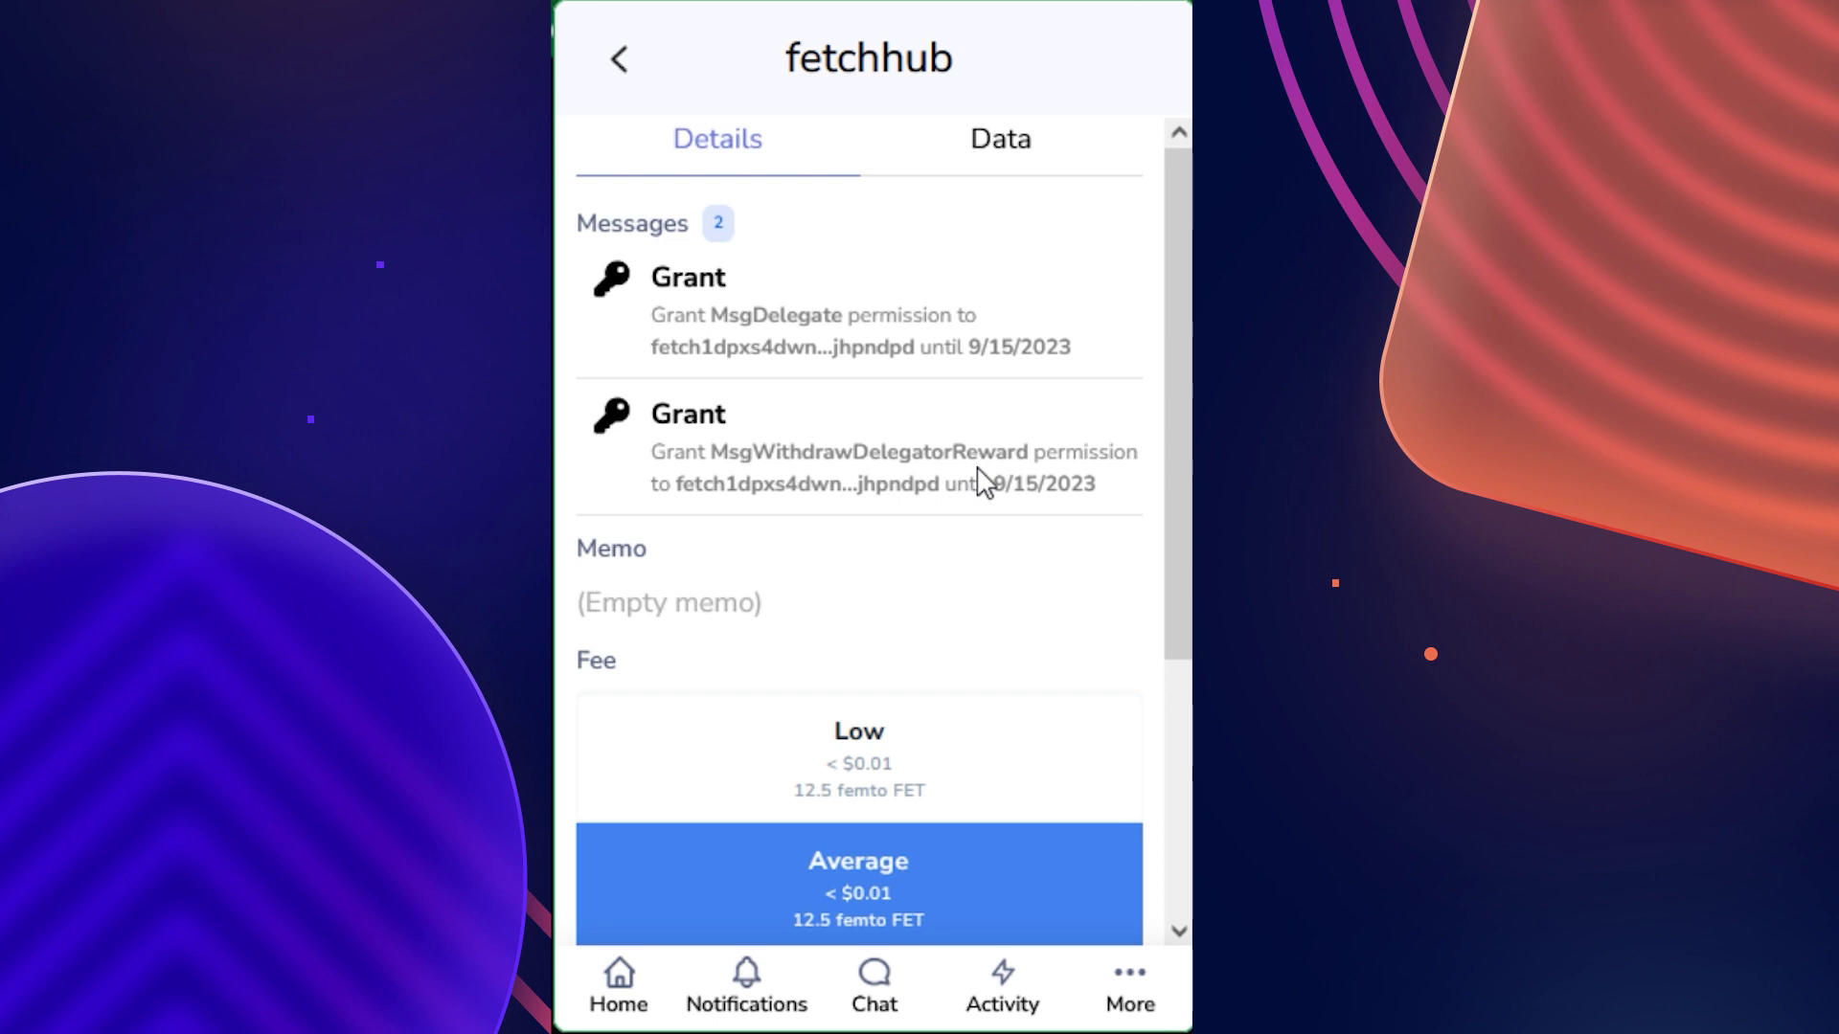
left_click_drag(1182, 374, 1186, 686)
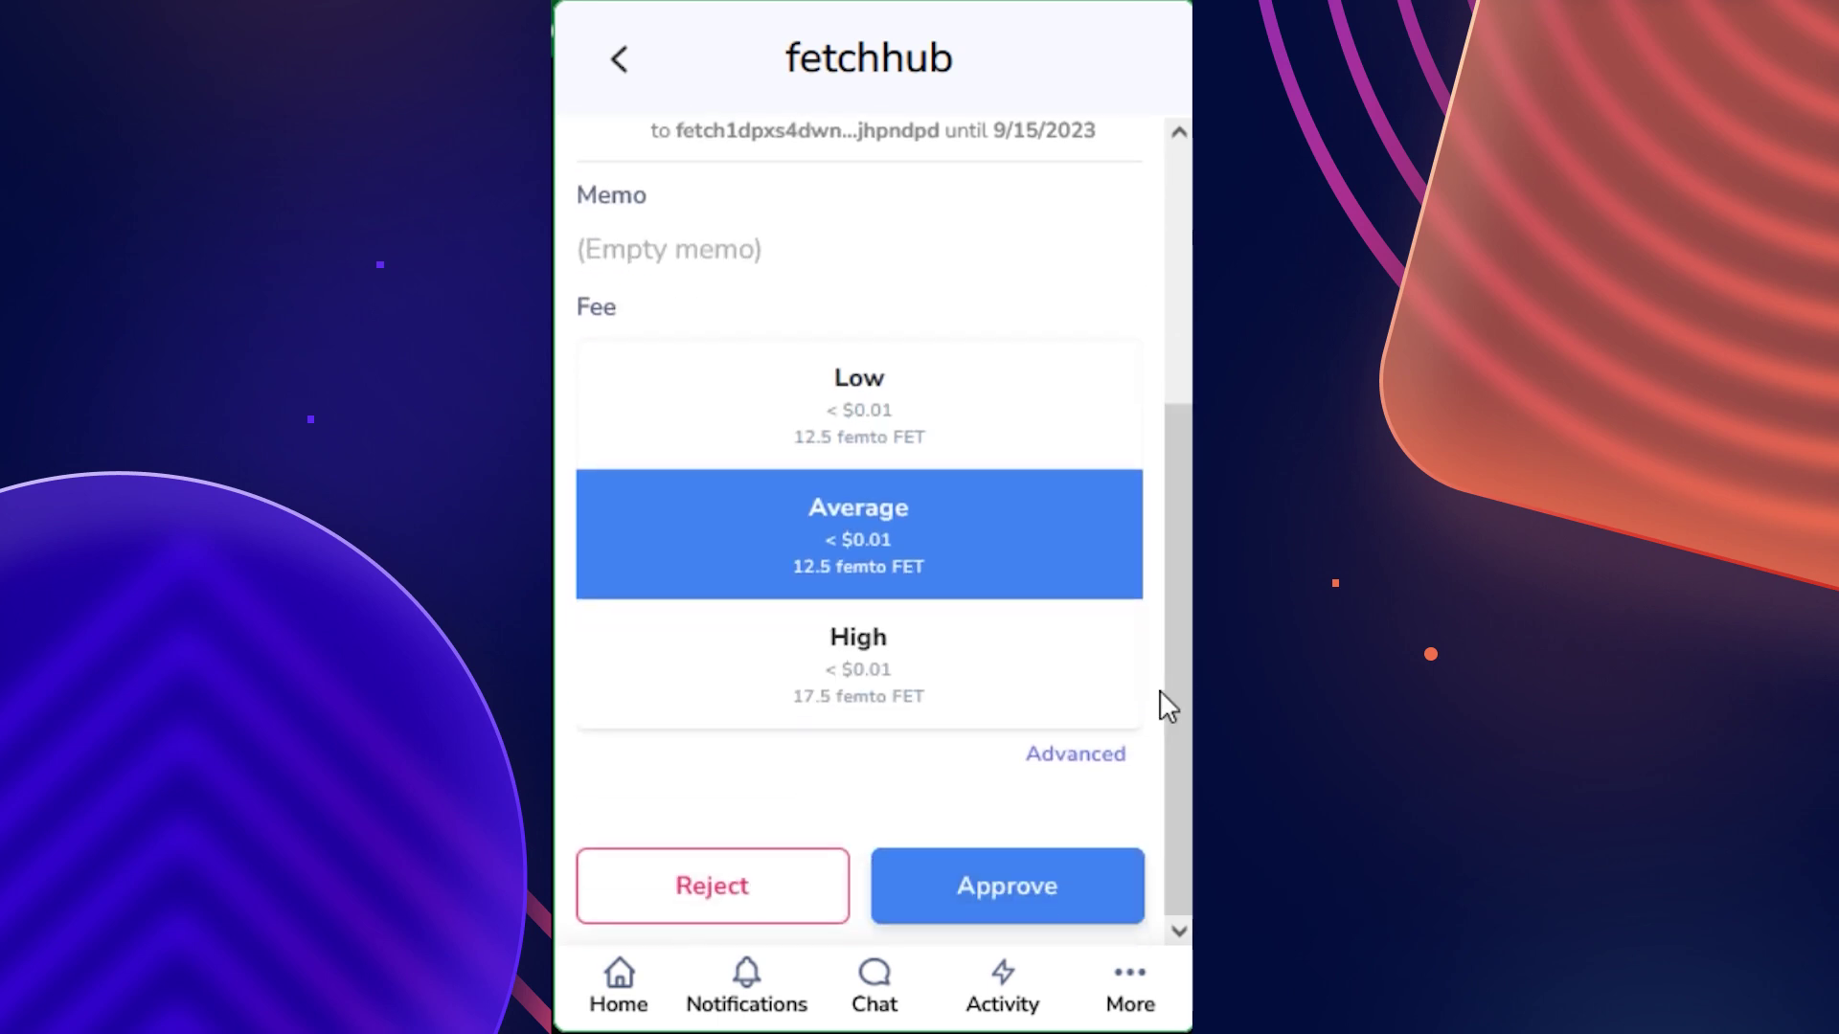
left_click(981, 903)
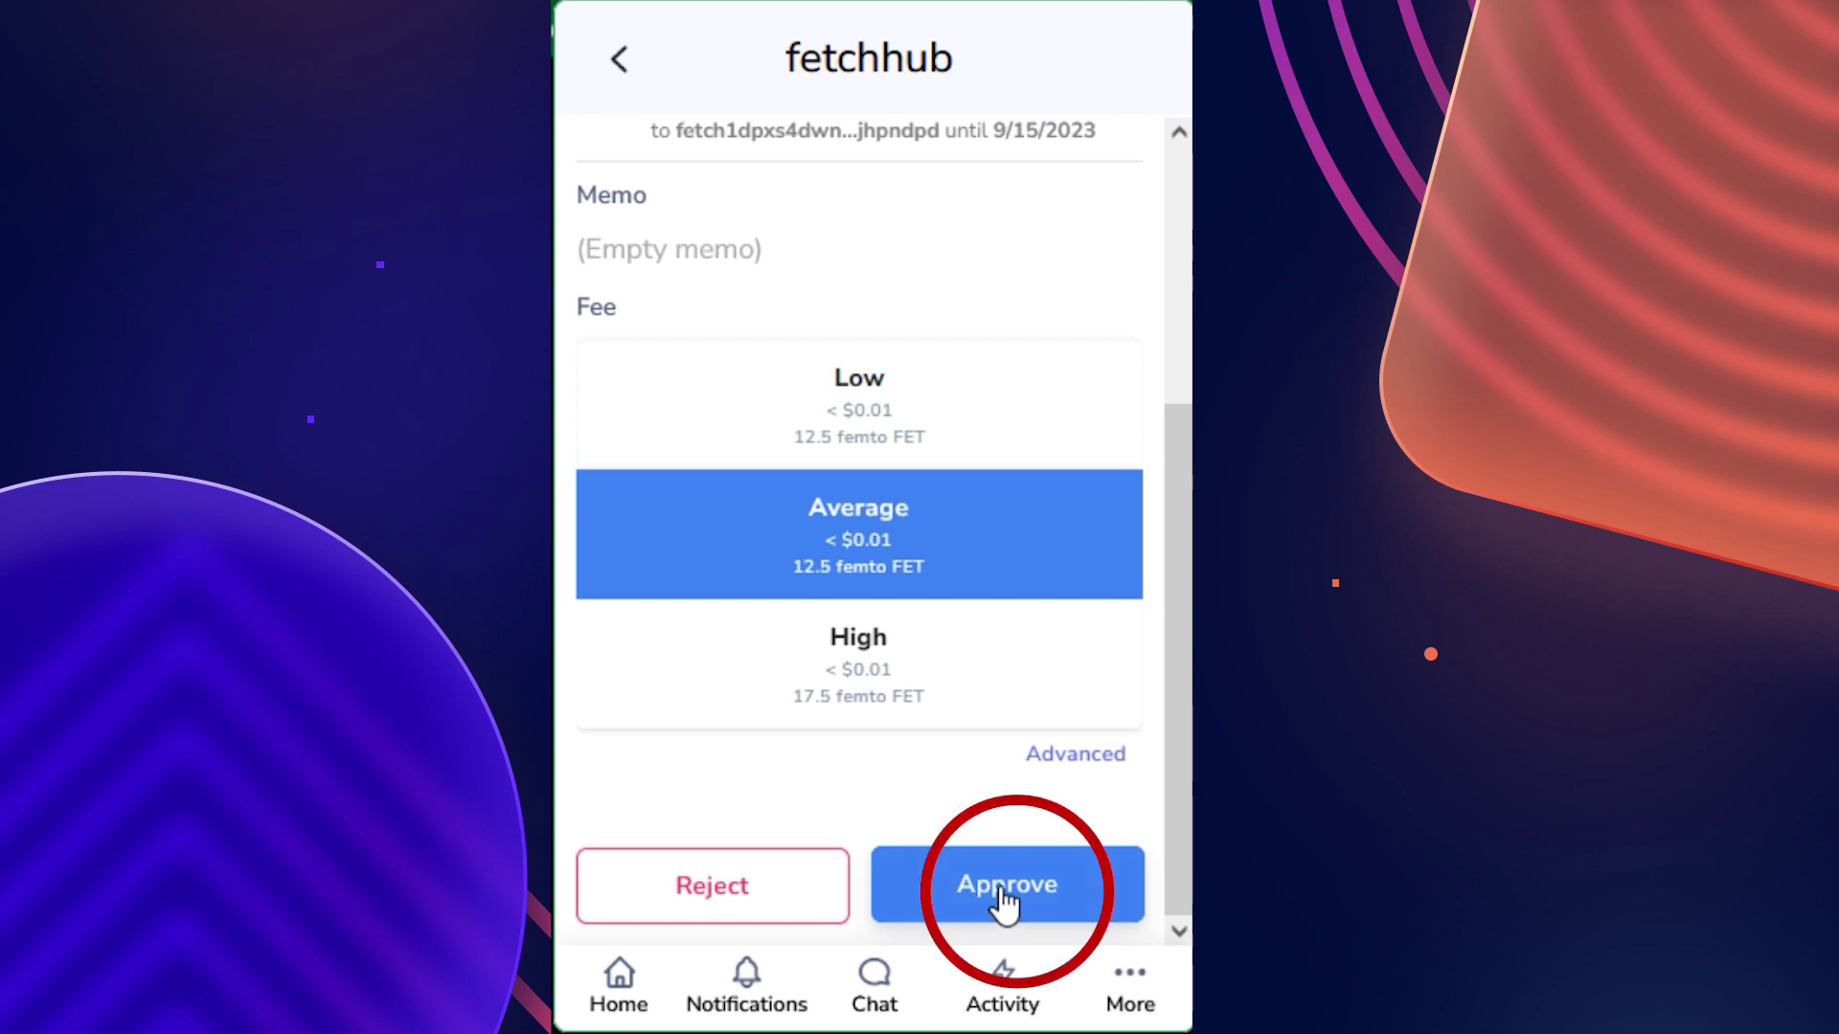
scroll(952, 706, "down", 15)
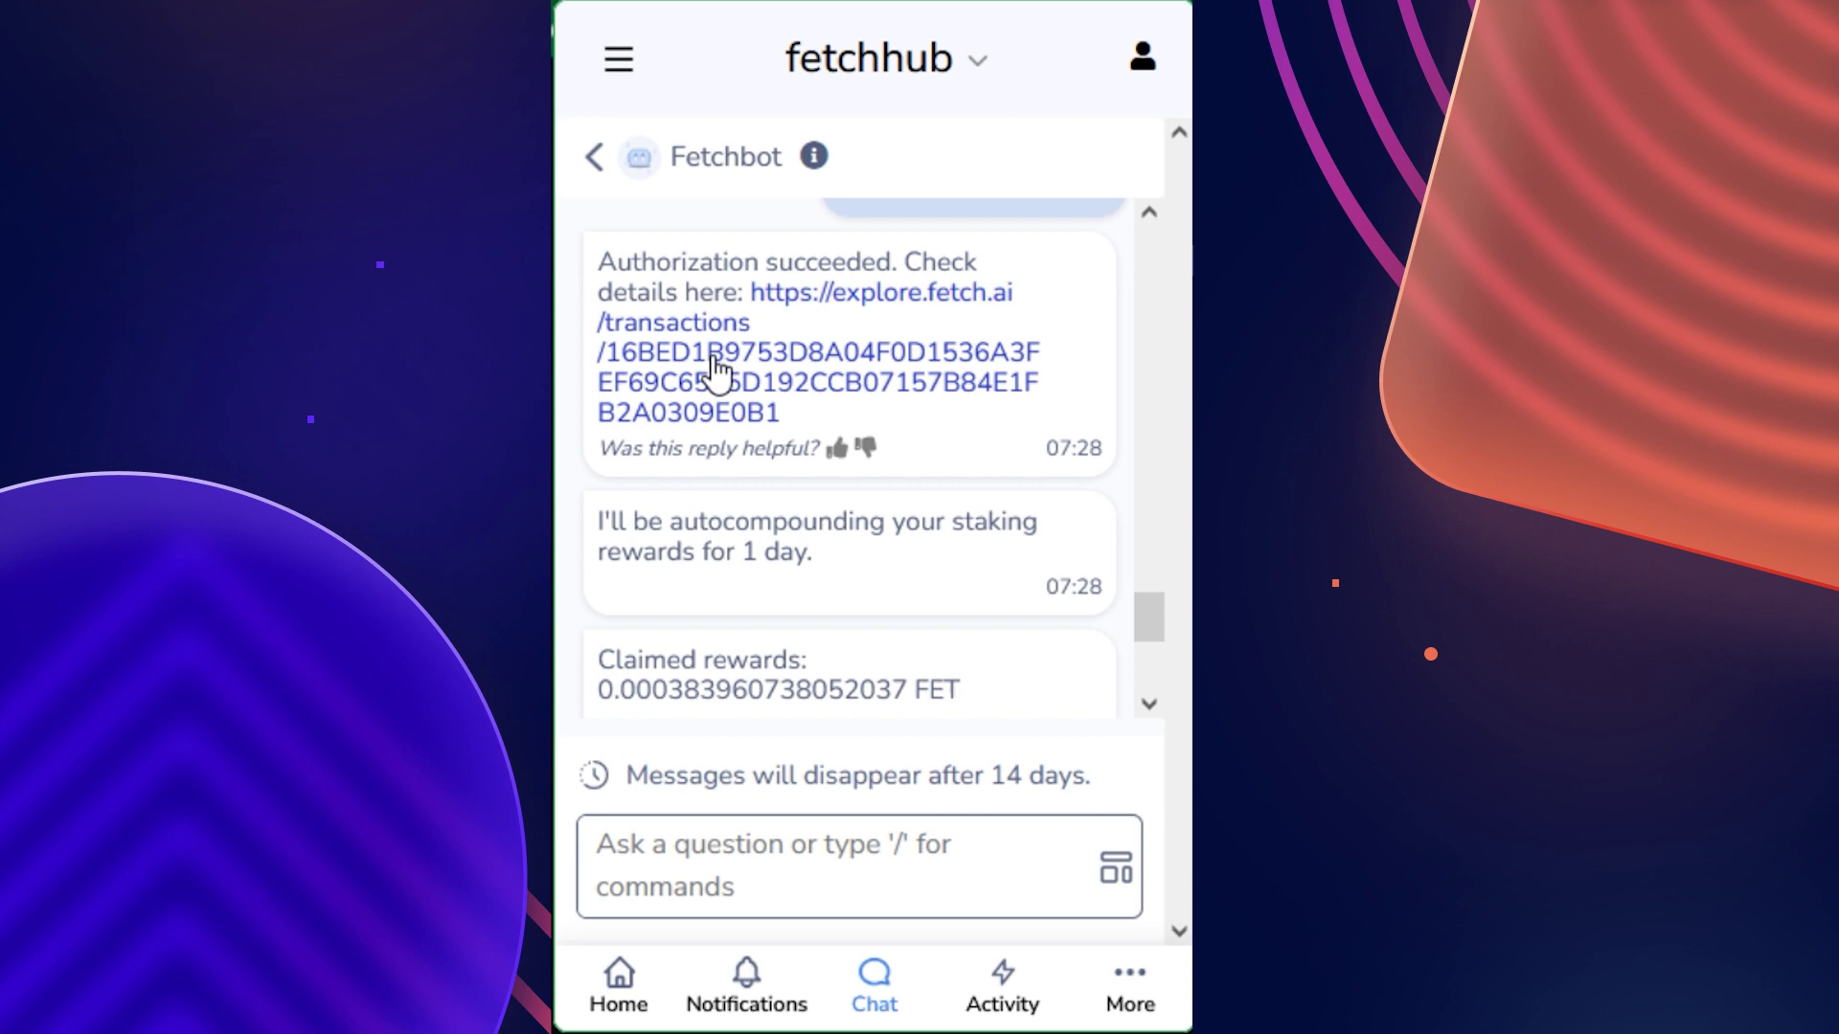
mouse_move(613, 522)
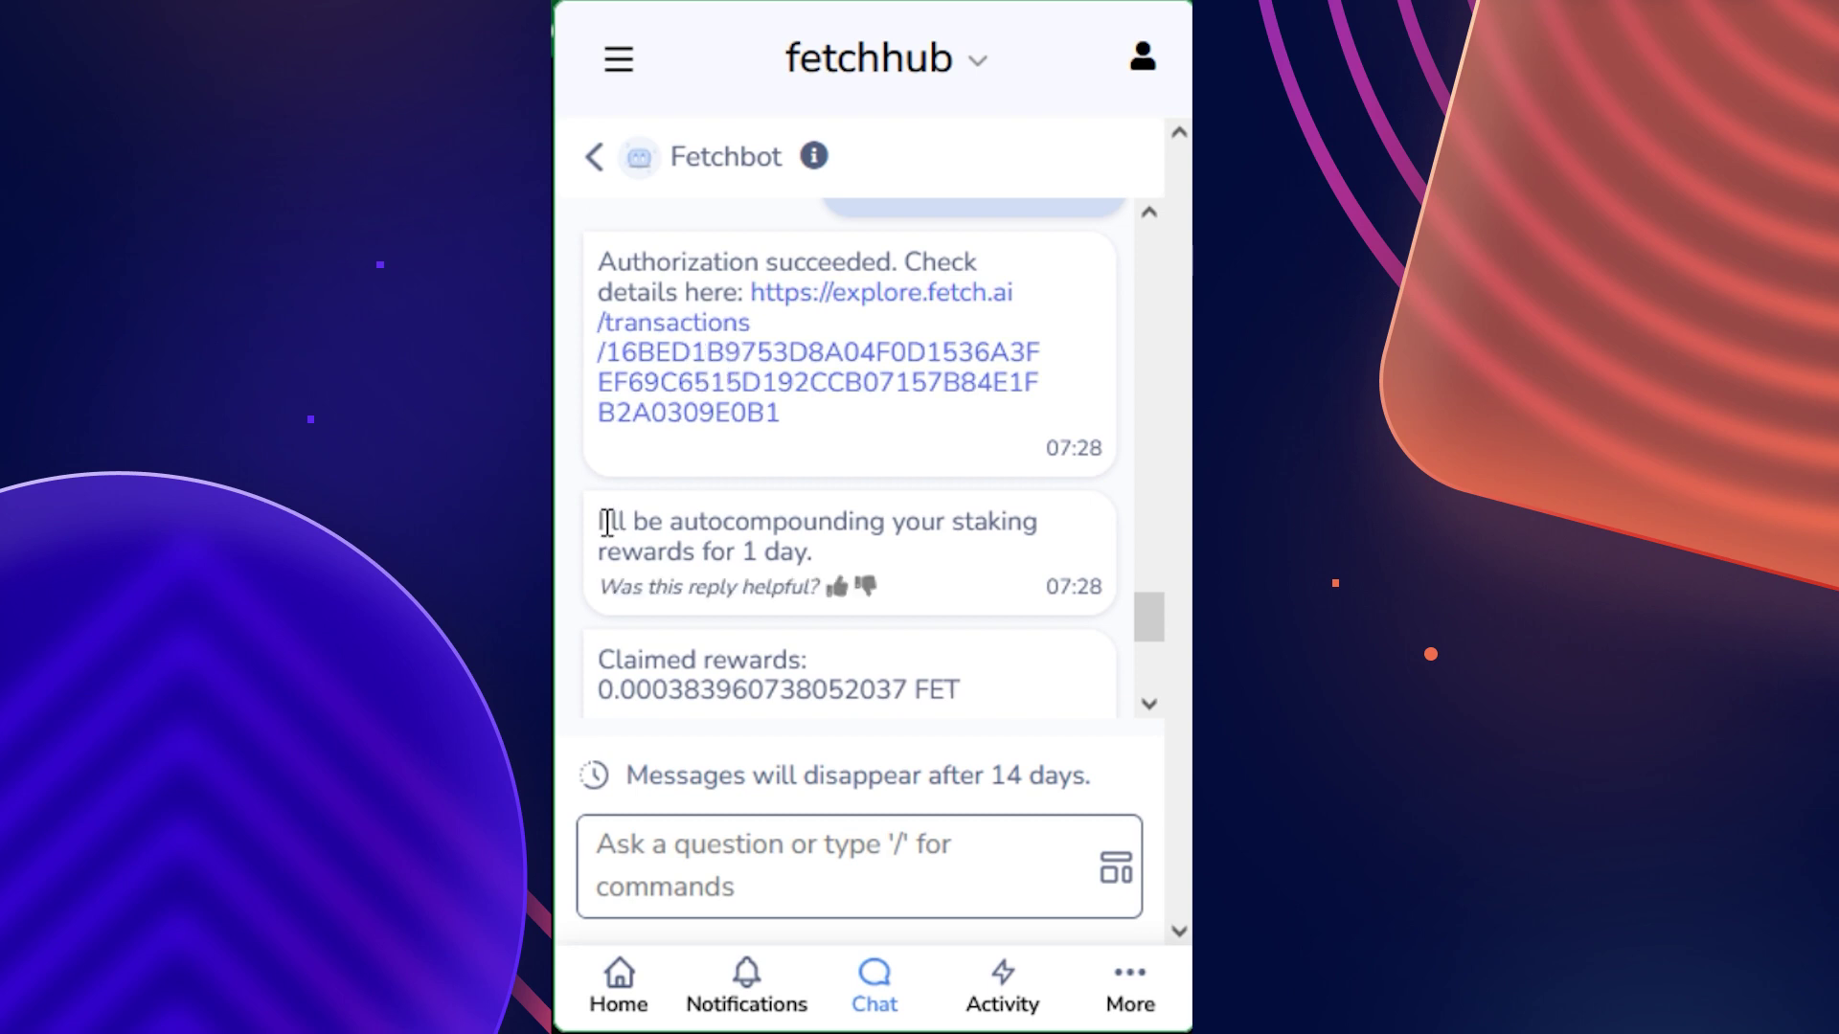
mouse_move(841, 389)
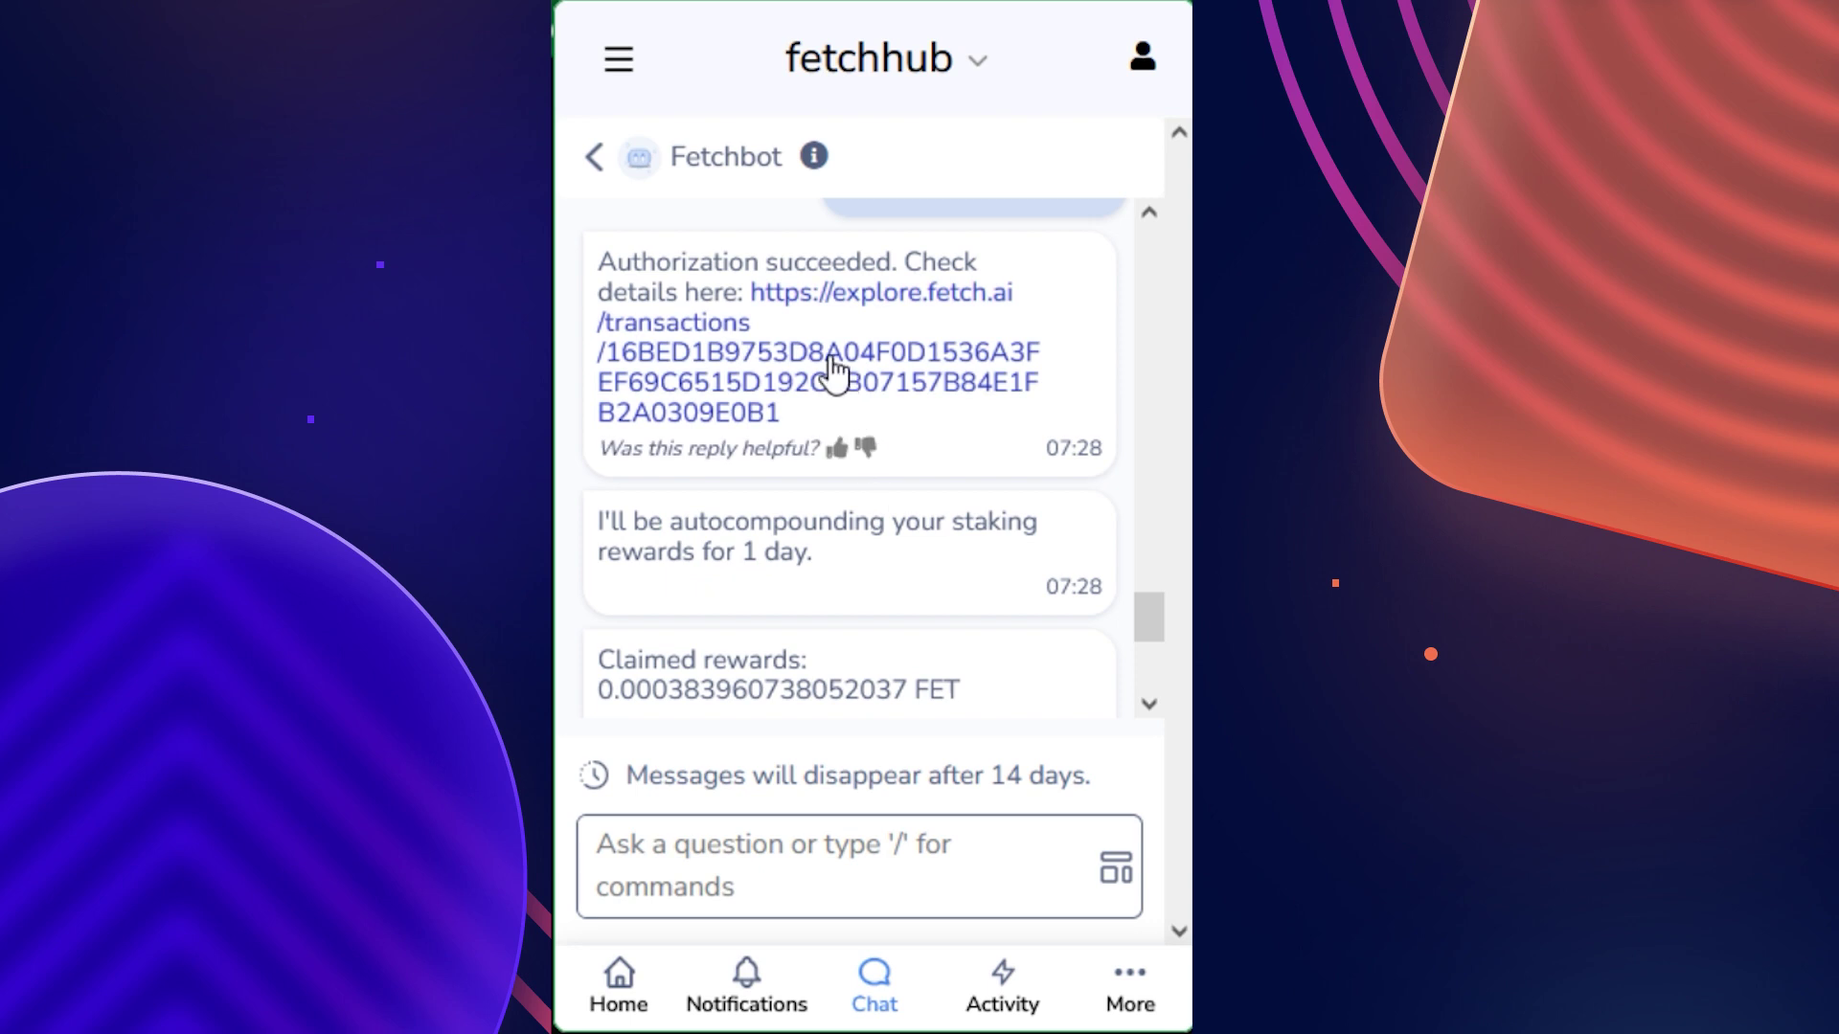